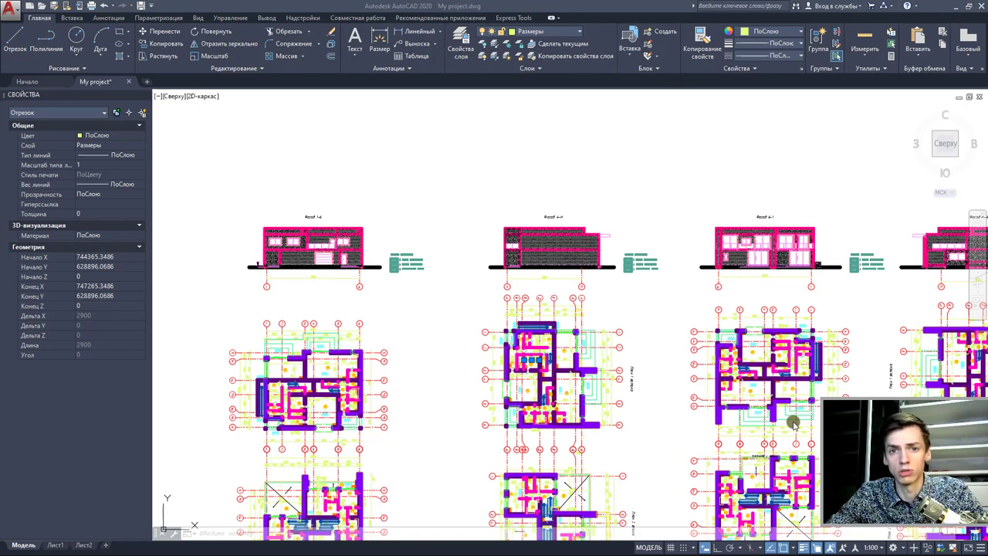
Step: Expand the Слои panel and glance through the layer list, keeping Размеры current
{"action": "left_click", "coordinate": [524, 70]}
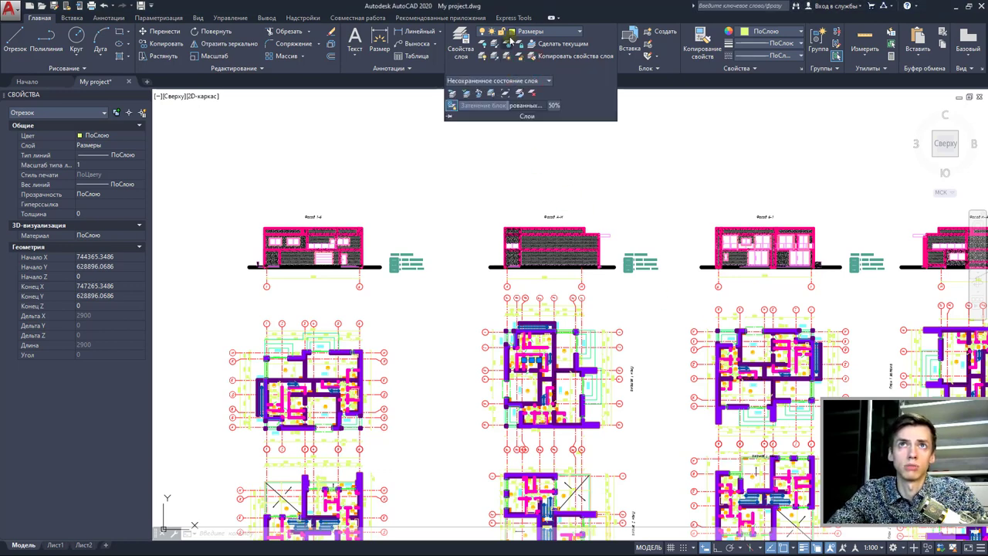
{"action": "left_click", "coordinate": [556, 35]}
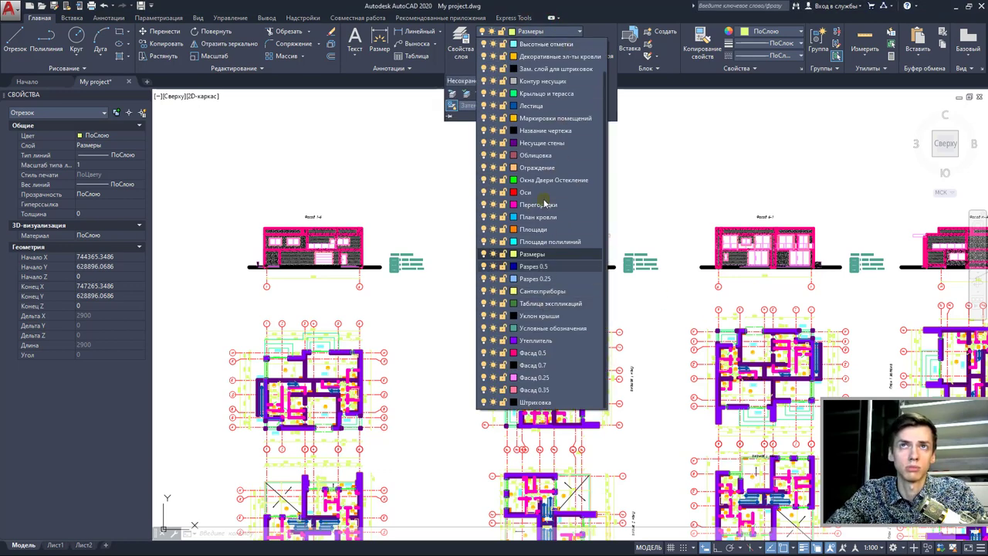
{"action": "left_click", "coordinate": [550, 31]}
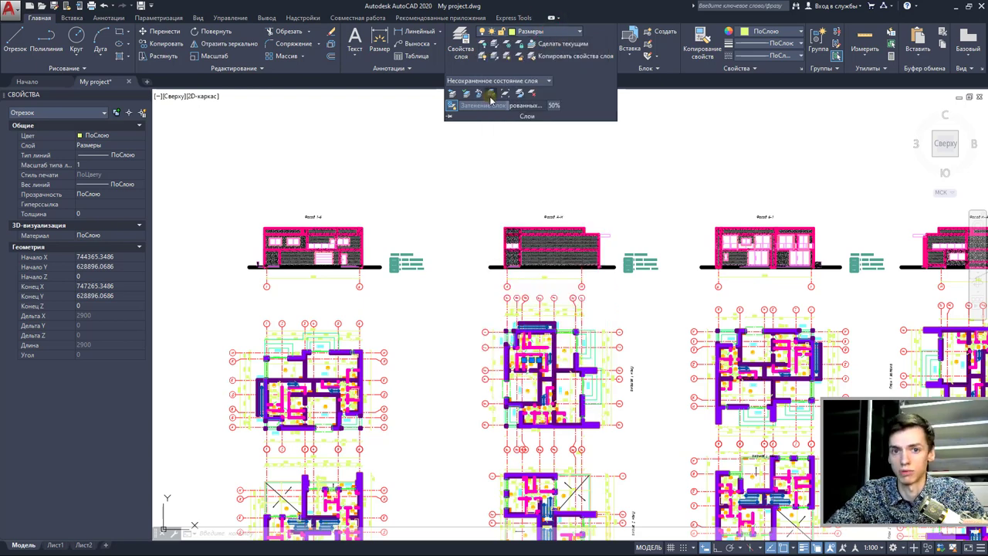
Step: Layer Walk through Лестница and Маркировки помещений, ending with only Несущие стены visible
{"action": "left_click", "coordinate": [492, 95]}
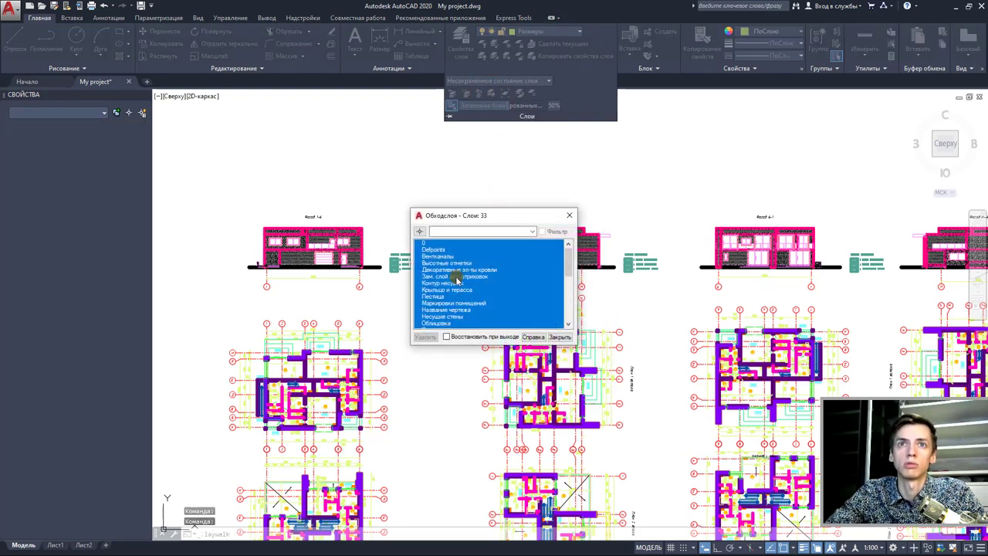
{"action": "left_click", "coordinate": [440, 284]}
{"action": "left_click", "coordinate": [442, 299]}
{"action": "left_click", "coordinate": [444, 302]}
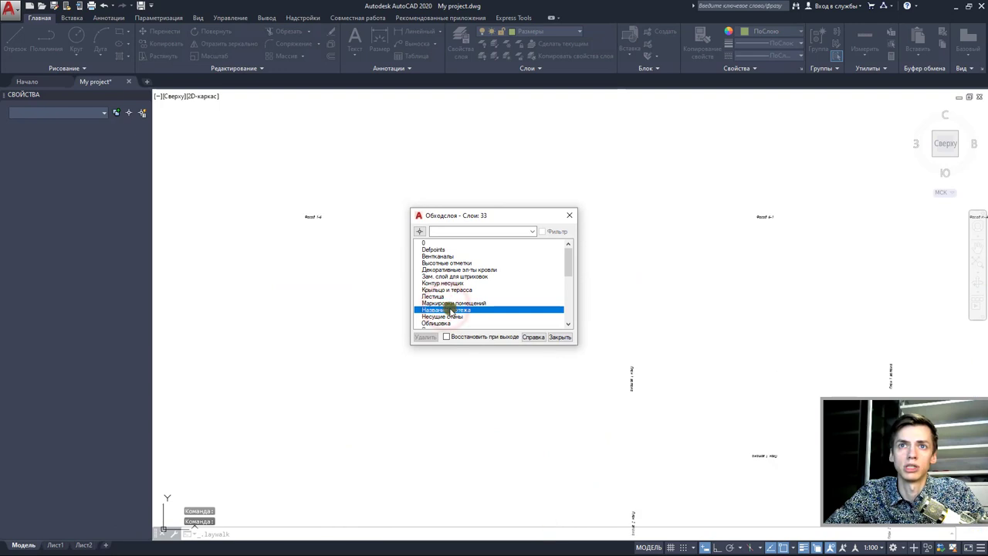
{"action": "left_click", "coordinate": [452, 317]}
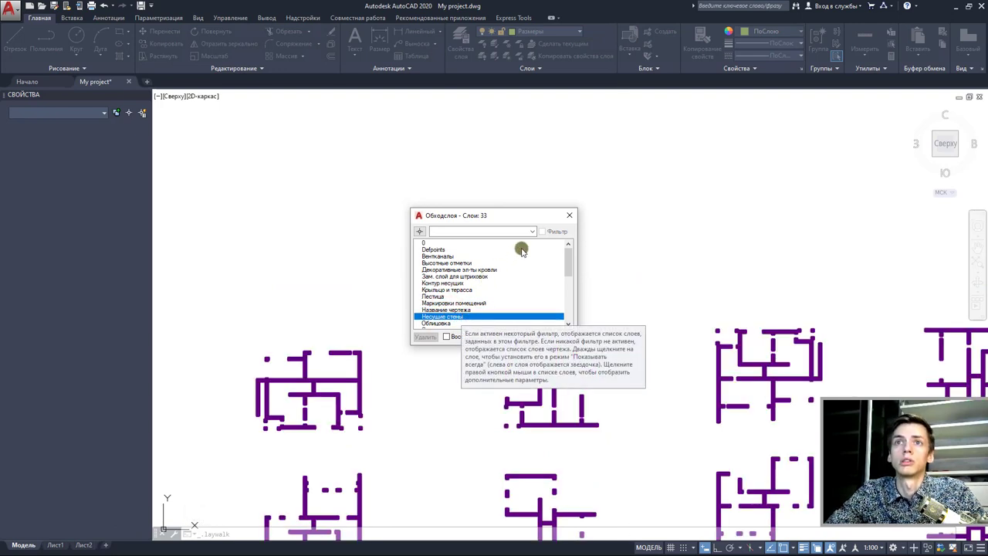
{"action": "left_click", "coordinate": [570, 216]}
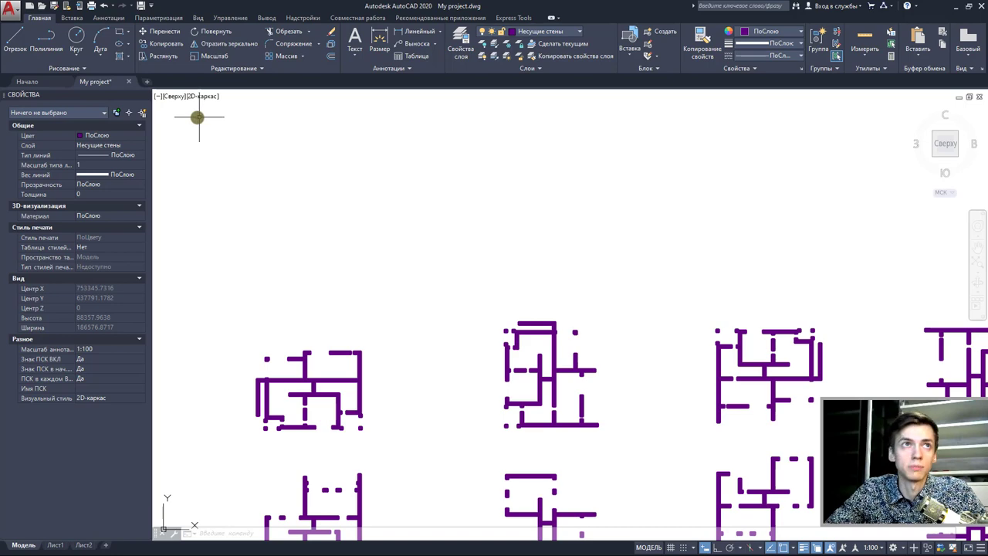
Step: Switch to the Начало start page listing recent documents
{"action": "left_click", "coordinate": [35, 81]}
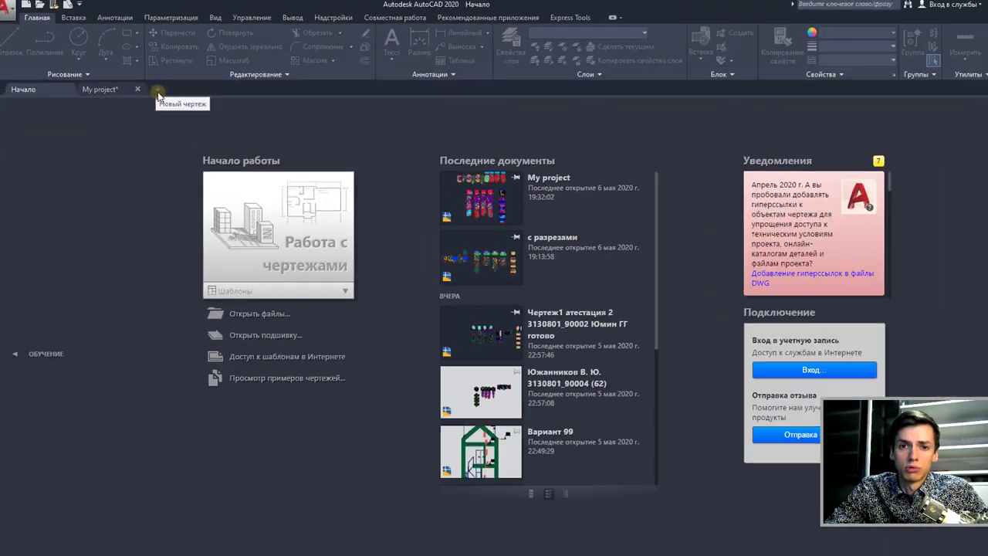
Step: Create blank drawing Чертеж6 and open its Layer Properties Manager, showing only layer 0
{"action": "left_click", "coordinate": [147, 81]}
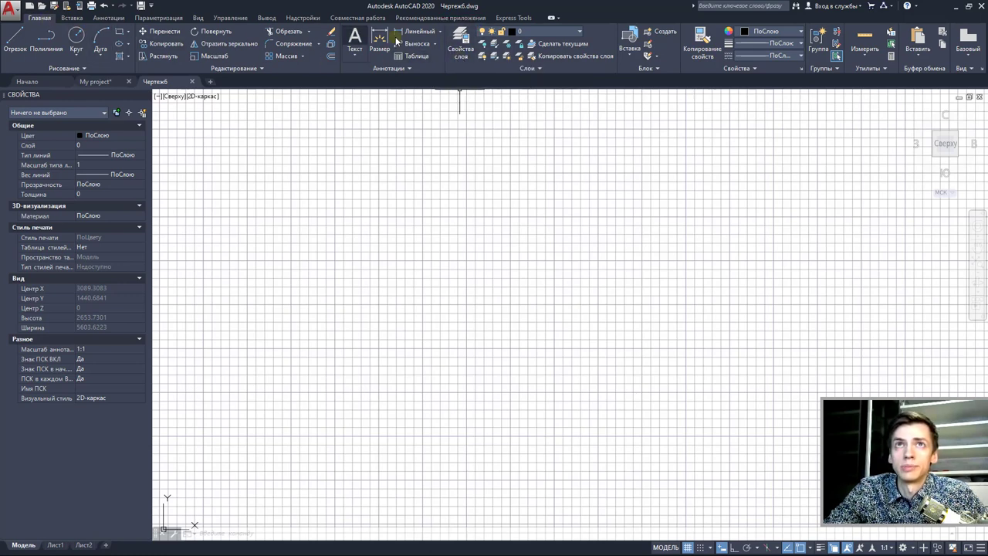
{"action": "left_click", "coordinate": [461, 42]}
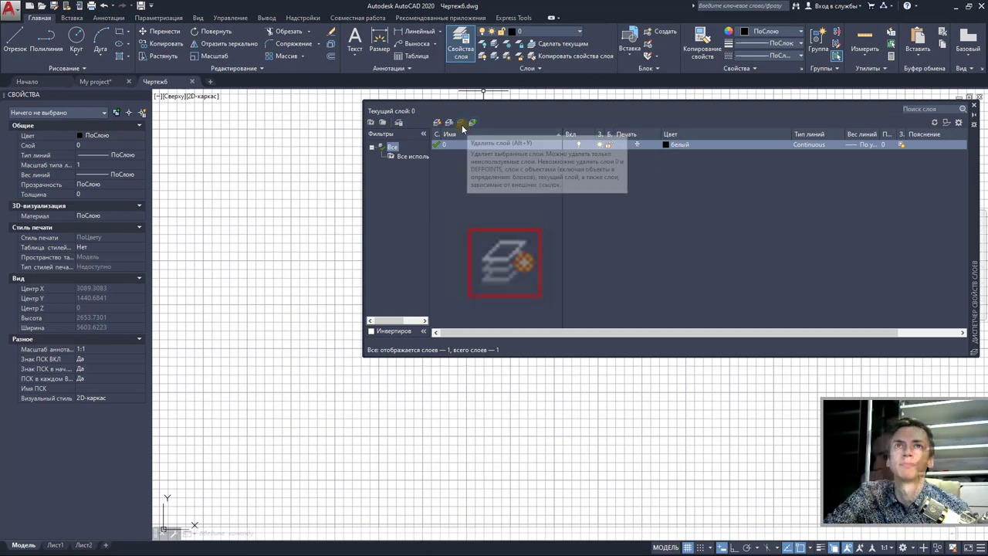
Step: Add a new layer Слой1 in the Layer Properties Manager and begin editing its name
{"action": "left_click", "coordinate": [437, 122]}
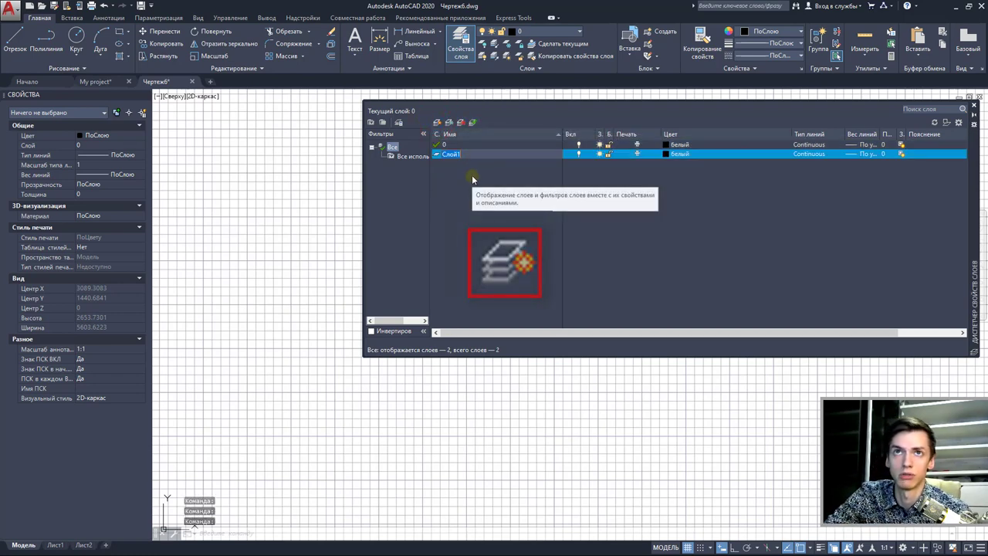
{"action": "left_click", "coordinate": [470, 176]}
{"action": "double_click", "coordinate": [468, 155]}
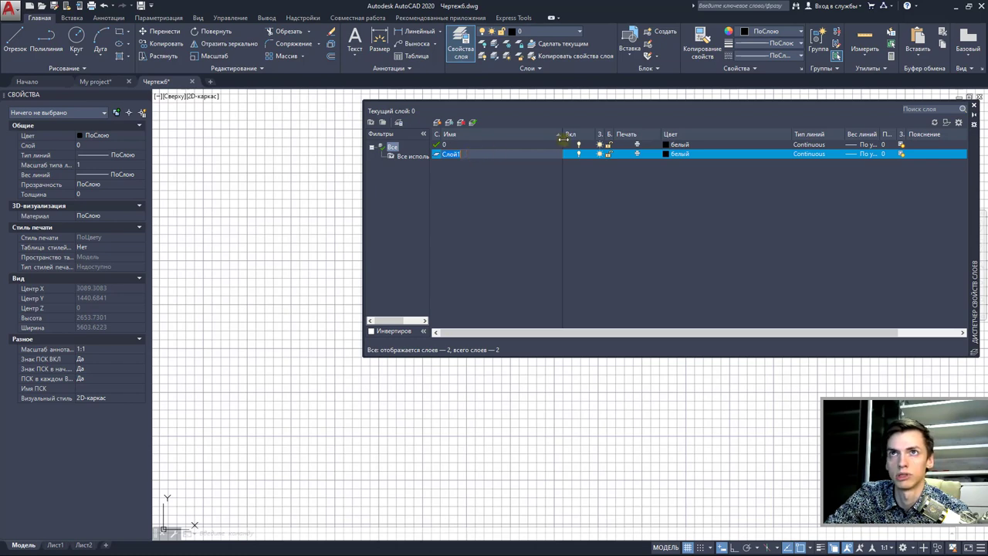
Step: Rename Слой1 to 1 and toggle its on/off light bulb off, on, then off again
{"action": "double_click", "coordinate": [606, 134]}
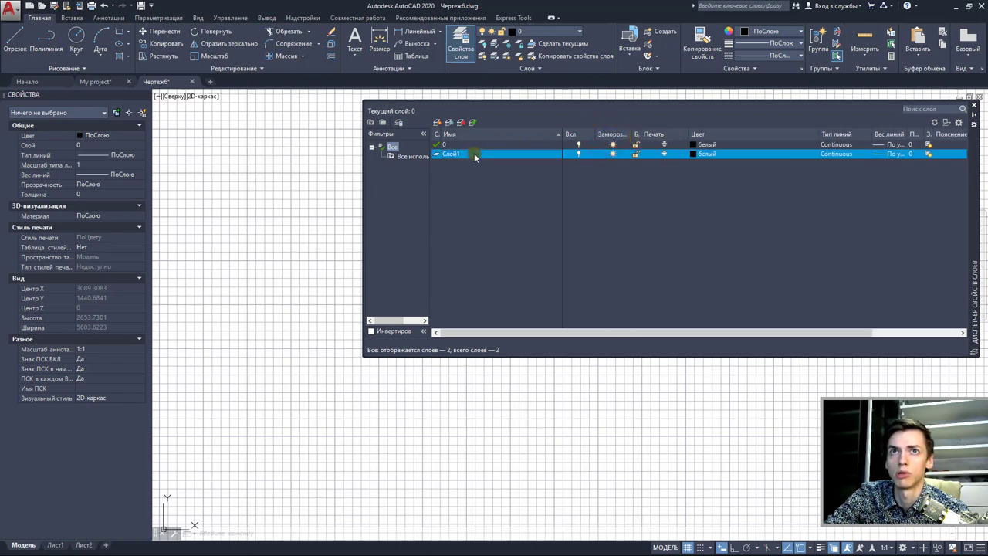
{"action": "type", "text": "1"}
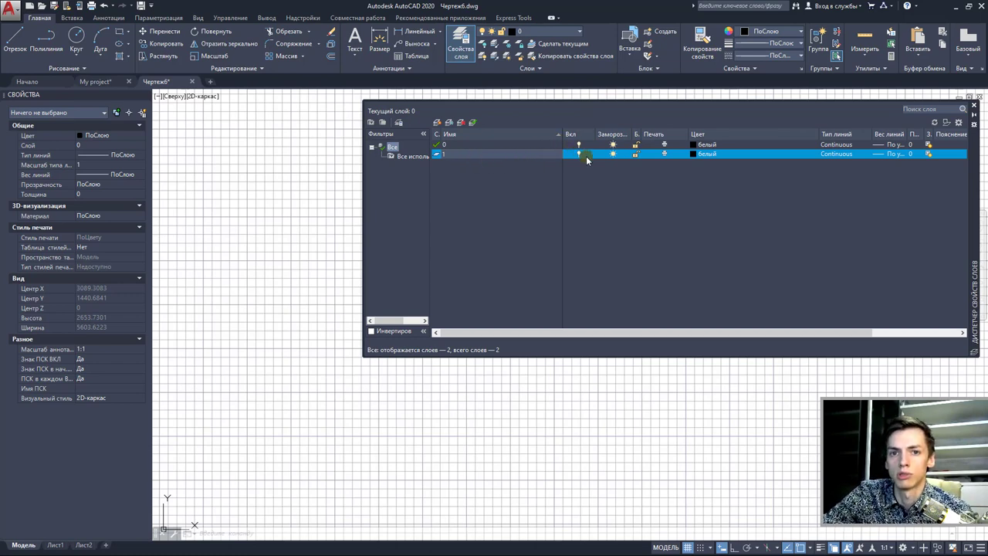
{"action": "left_click", "coordinate": [580, 156]}
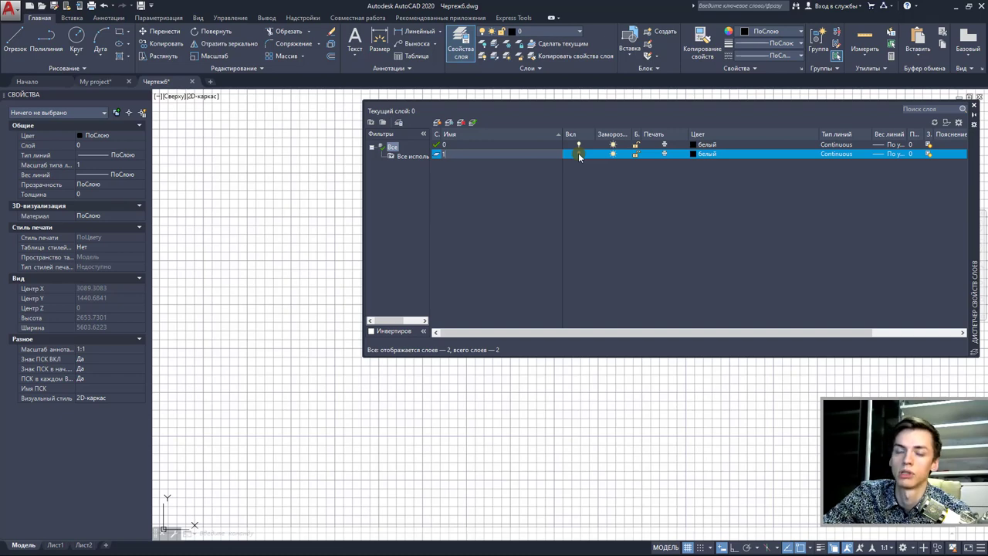
{"action": "left_click", "coordinate": [580, 155]}
{"action": "left_click", "coordinate": [582, 156]}
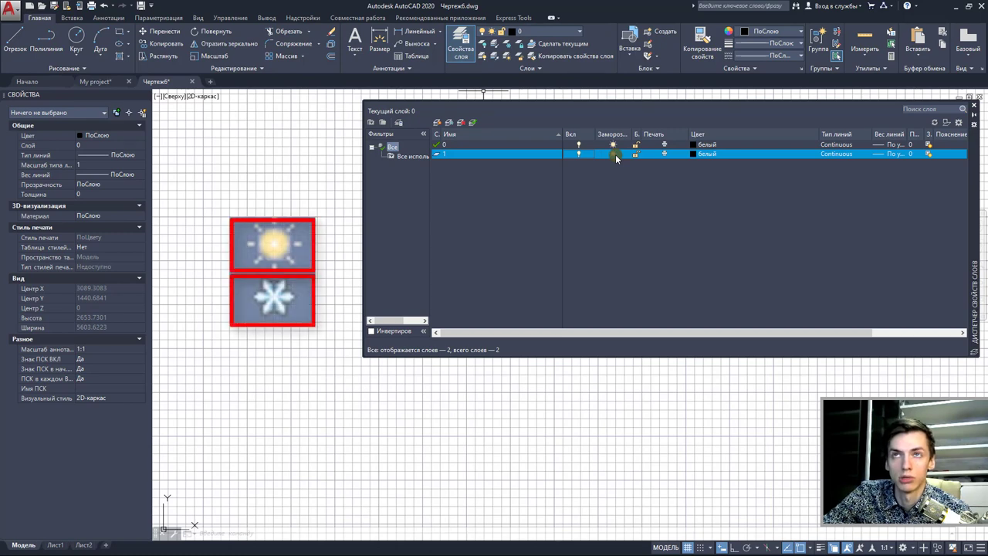
{"action": "left_click", "coordinate": [614, 156]}
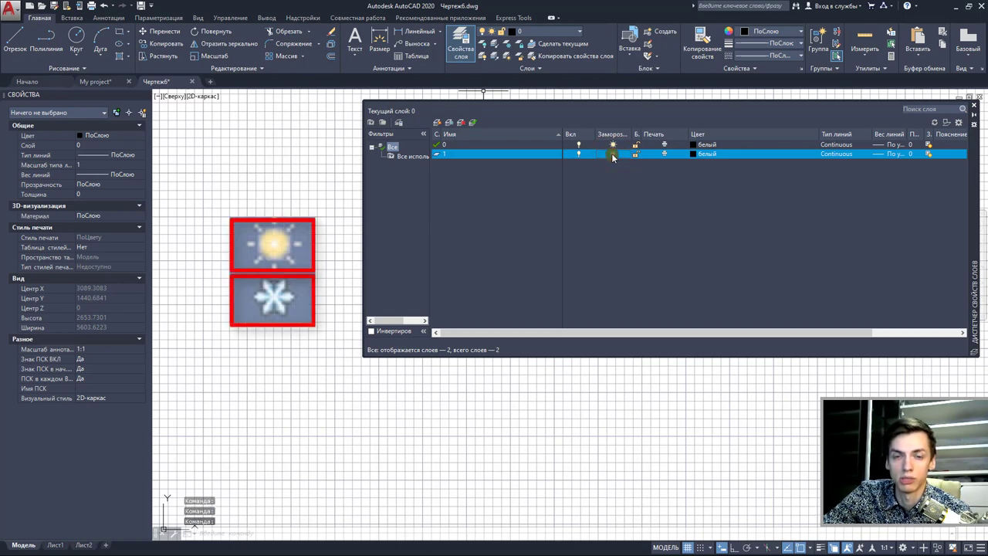
{"action": "left_click", "coordinate": [614, 156]}
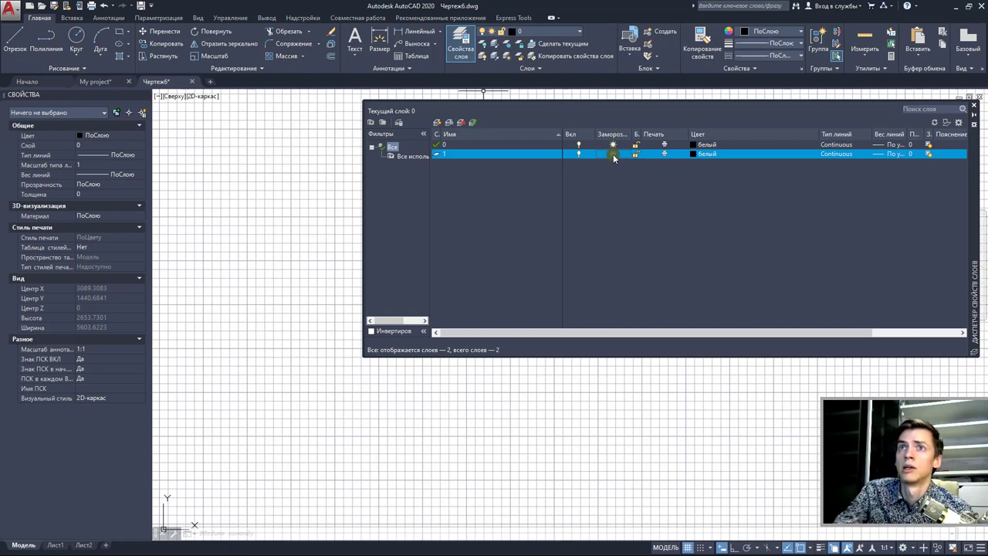
{"action": "left_click", "coordinate": [615, 156]}
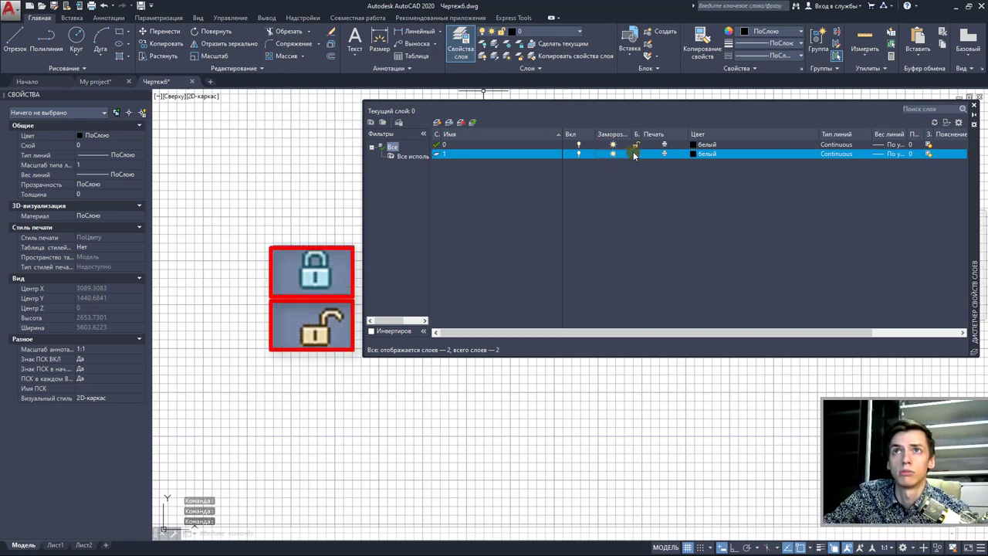
{"action": "left_click", "coordinate": [634, 155]}
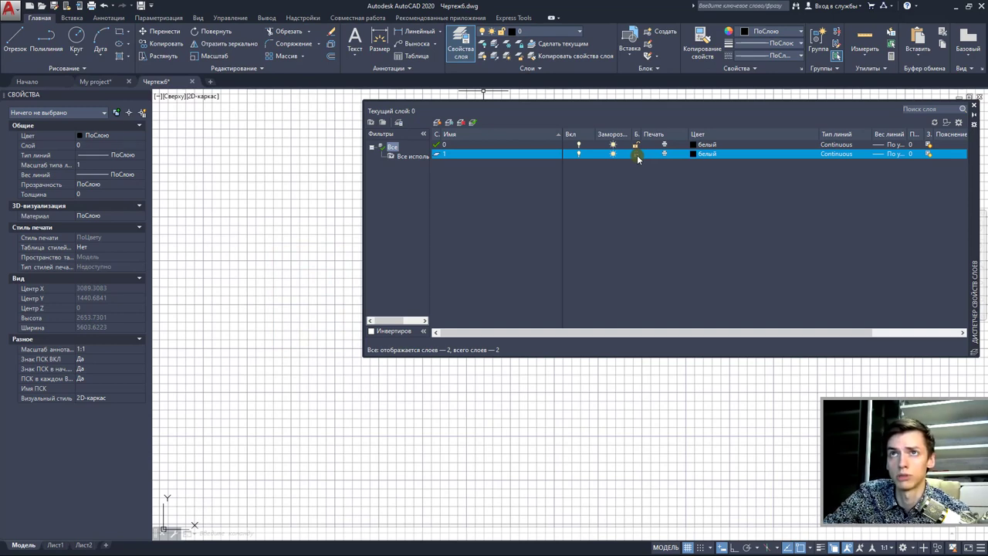
{"action": "left_click", "coordinate": [637, 155]}
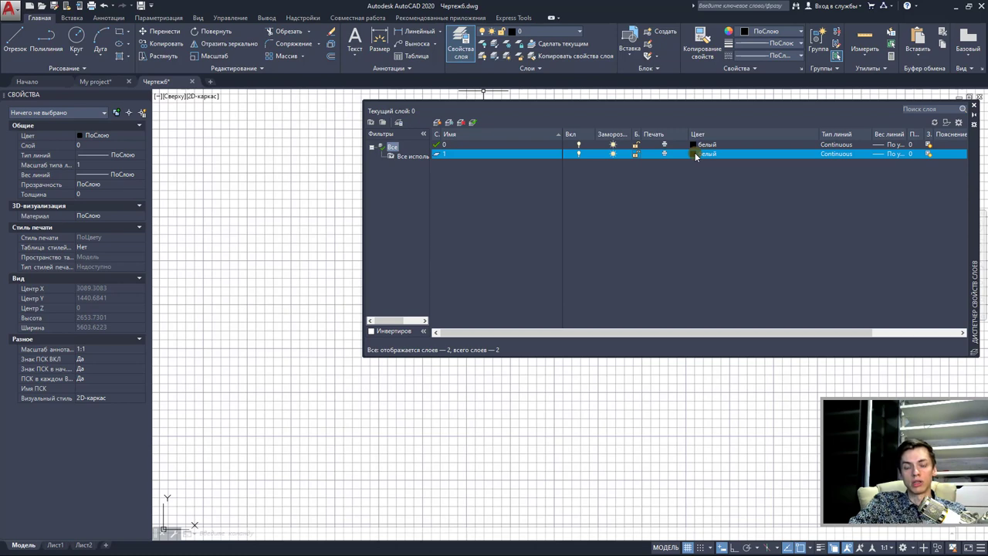
Step: Turn all My project layers back on with LAYON, zoom into a plan, then return to Чертеж6
{"action": "left_click", "coordinate": [93, 81]}
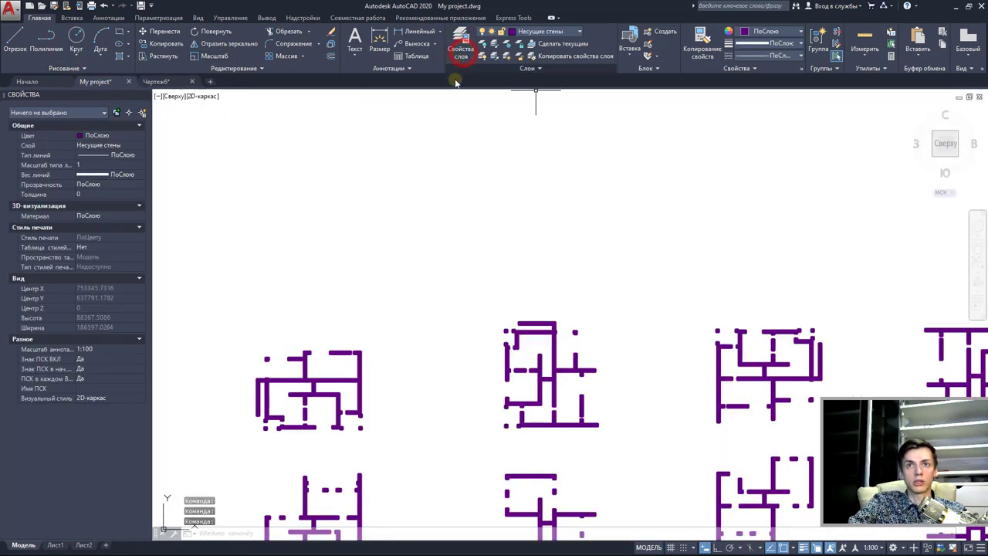
{"action": "left_click", "coordinate": [462, 48]}
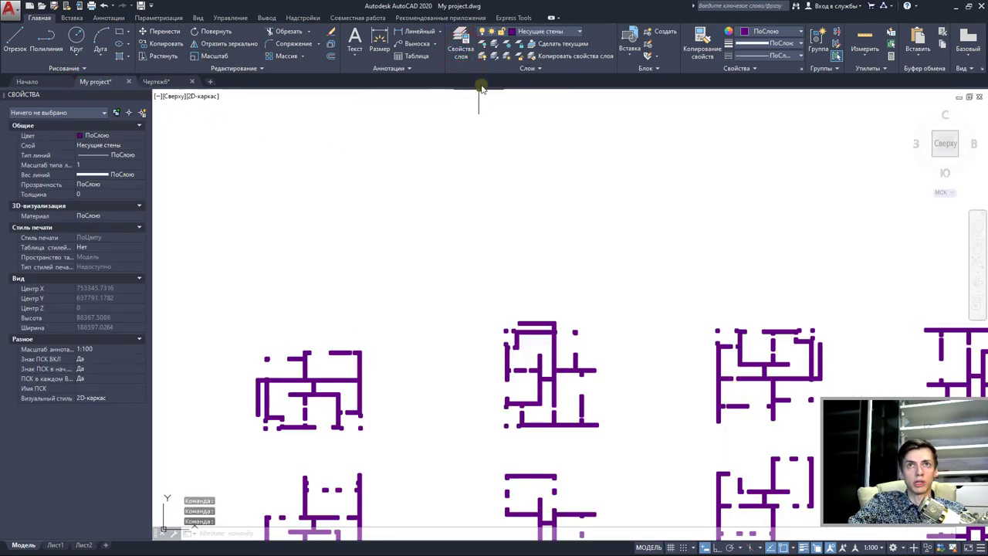
{"action": "left_click", "coordinate": [482, 58]}
{"action": "scroll", "coordinate": [560, 392], "scroll_direction": "up", "scroll_amount": 5}
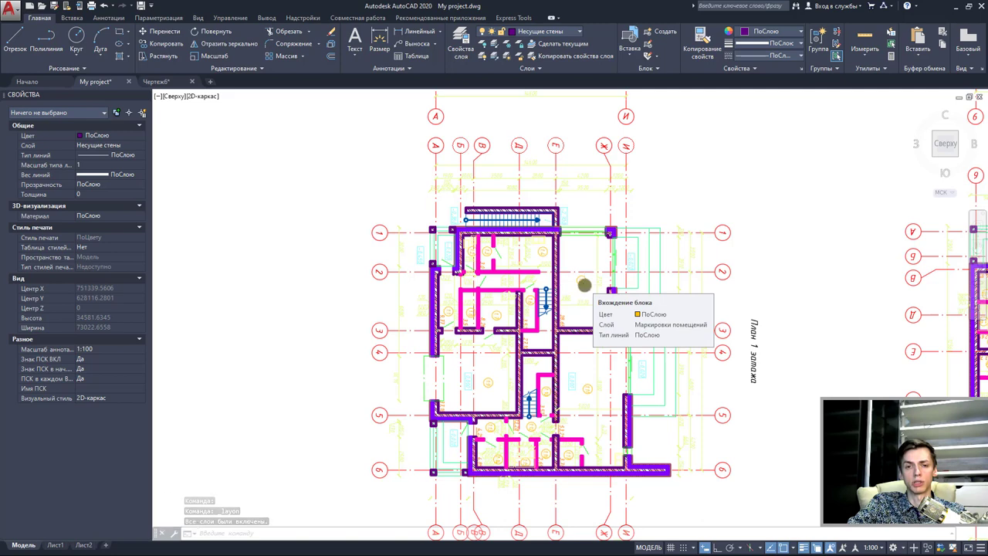
{"action": "scroll", "coordinate": [585, 285], "scroll_direction": "up", "scroll_amount": 2}
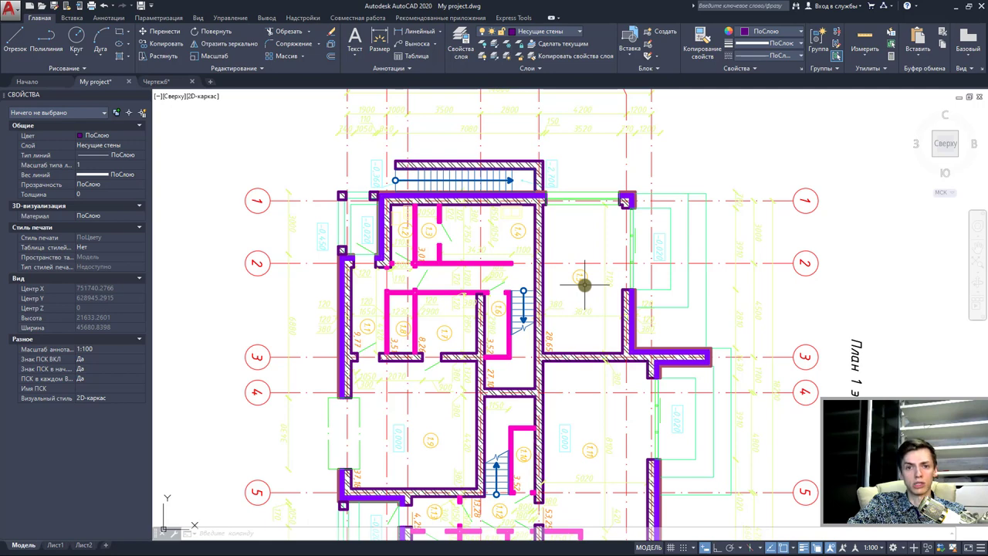
{"action": "left_click", "coordinate": [154, 84]}
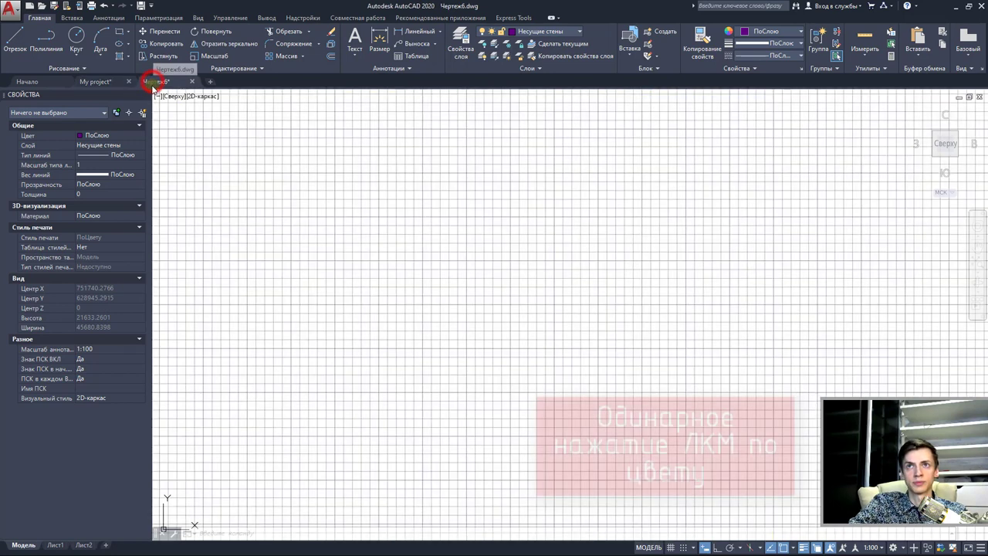
Step: Reopen Чертеж6's layer manager and check layer 1's colour, leaving it white
{"action": "left_click", "coordinate": [461, 42]}
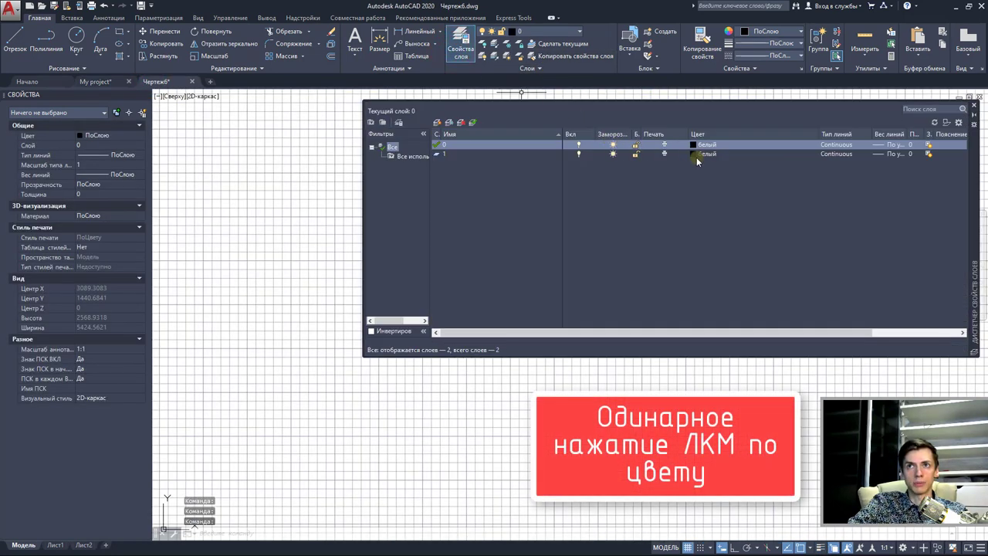
{"action": "left_click", "coordinate": [697, 157]}
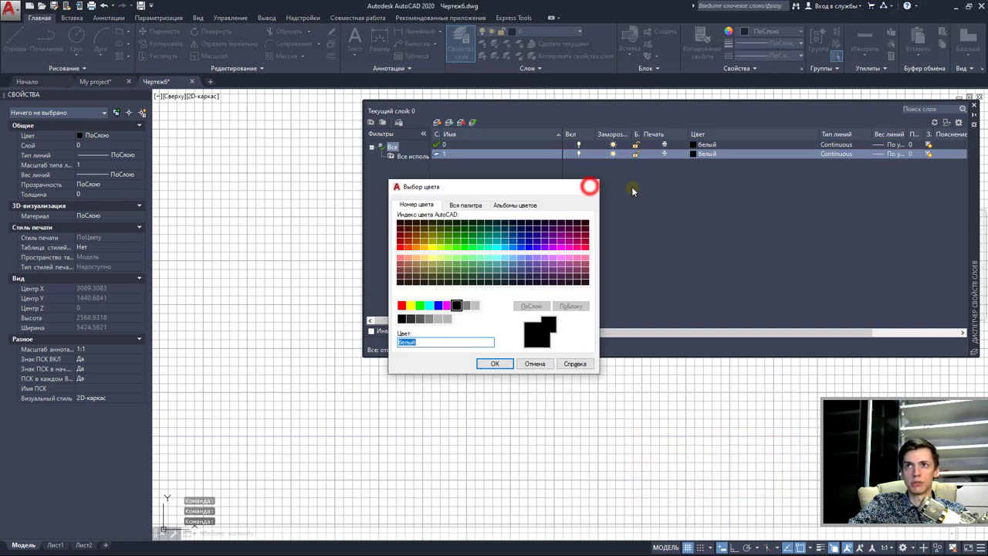
{"action": "left_click", "coordinate": [590, 187]}
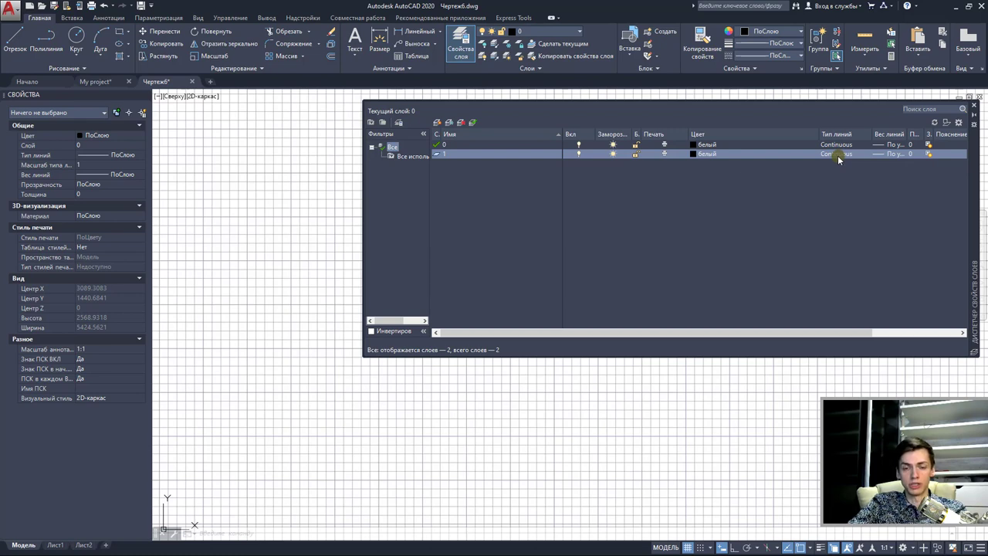
Step: Open layer 1's linetype selector and browse the list of loadable linetypes
{"action": "left_click", "coordinate": [837, 155]}
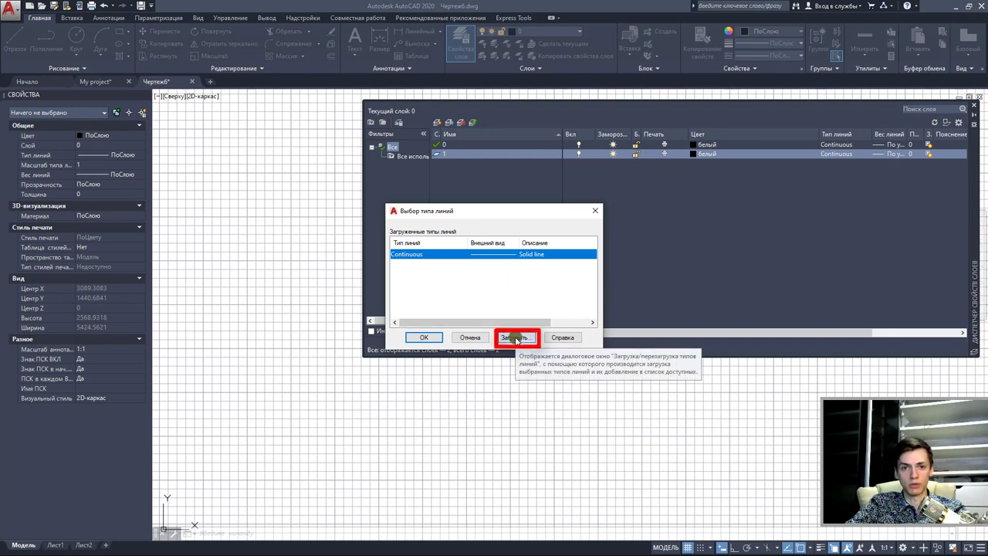
{"action": "left_click", "coordinate": [516, 338]}
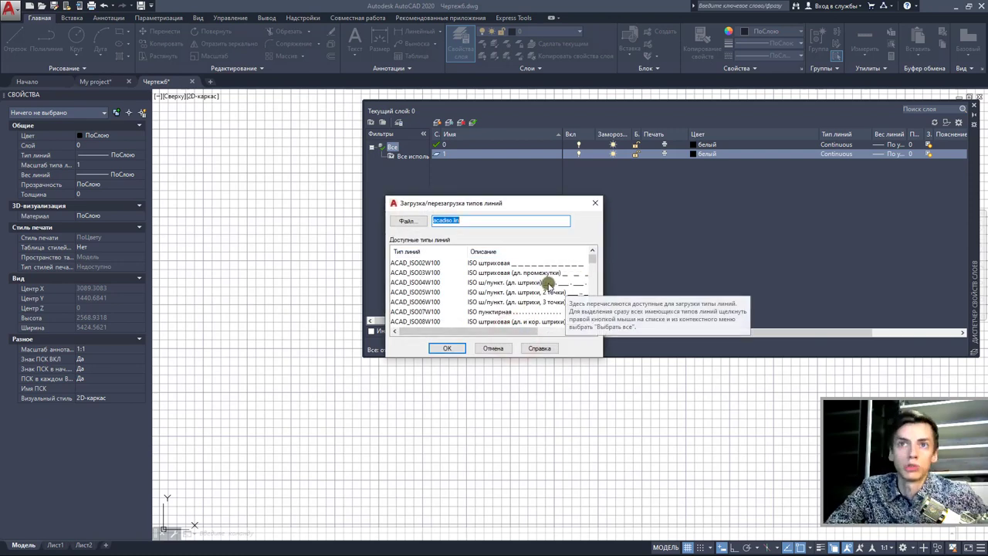
{"action": "scroll", "coordinate": [545, 286], "scroll_direction": "down", "scroll_amount": 2}
{"action": "scroll", "coordinate": [538, 289], "scroll_direction": "down", "scroll_amount": 1}
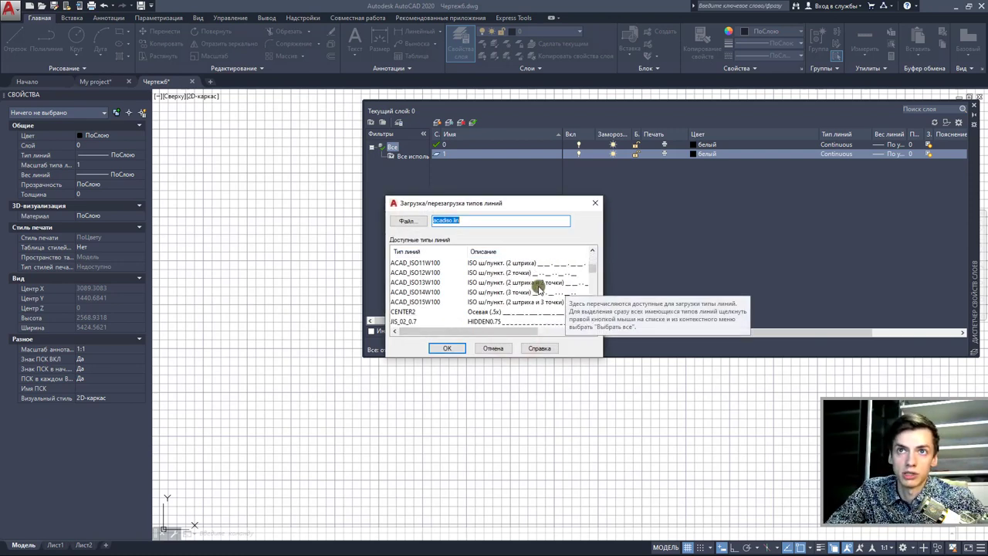
{"action": "scroll", "coordinate": [538, 289], "scroll_direction": "down", "scroll_amount": 2}
{"action": "scroll", "coordinate": [538, 291], "scroll_direction": "down", "scroll_amount": 2}
{"action": "scroll", "coordinate": [538, 294], "scroll_direction": "down", "scroll_amount": 2}
{"action": "scroll", "coordinate": [538, 297], "scroll_direction": "down", "scroll_amount": 2}
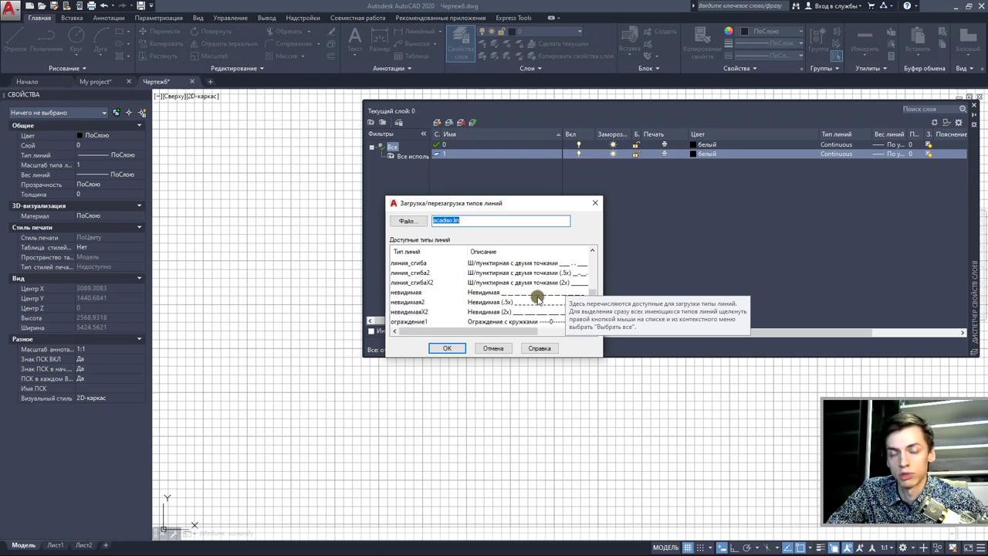
{"action": "scroll", "coordinate": [539, 297], "scroll_direction": "up", "scroll_amount": 5}
{"action": "scroll", "coordinate": [528, 300], "scroll_direction": "up", "scroll_amount": 5}
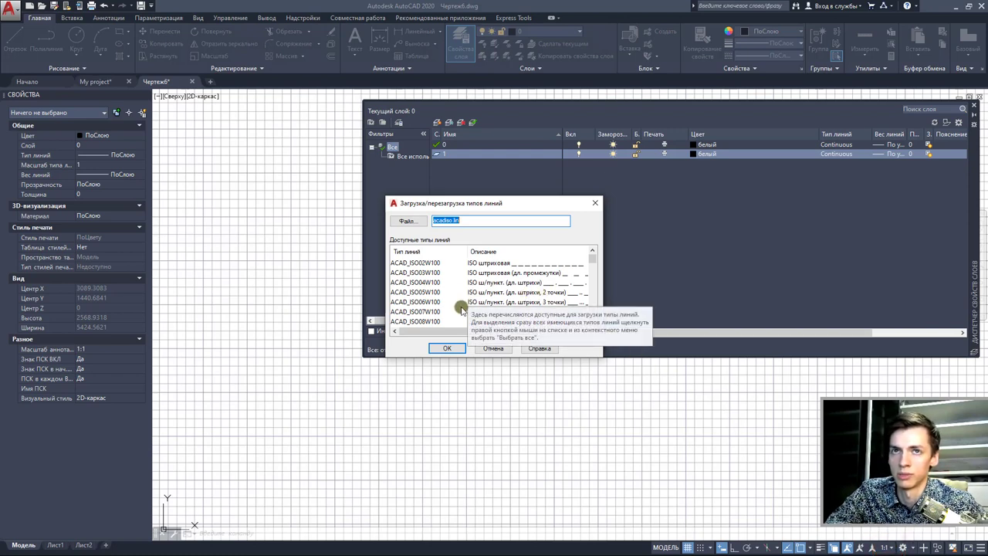
Step: Load ACAD_ISO02W100 and assign it as layer 1's linetype
{"action": "left_click", "coordinate": [432, 264]}
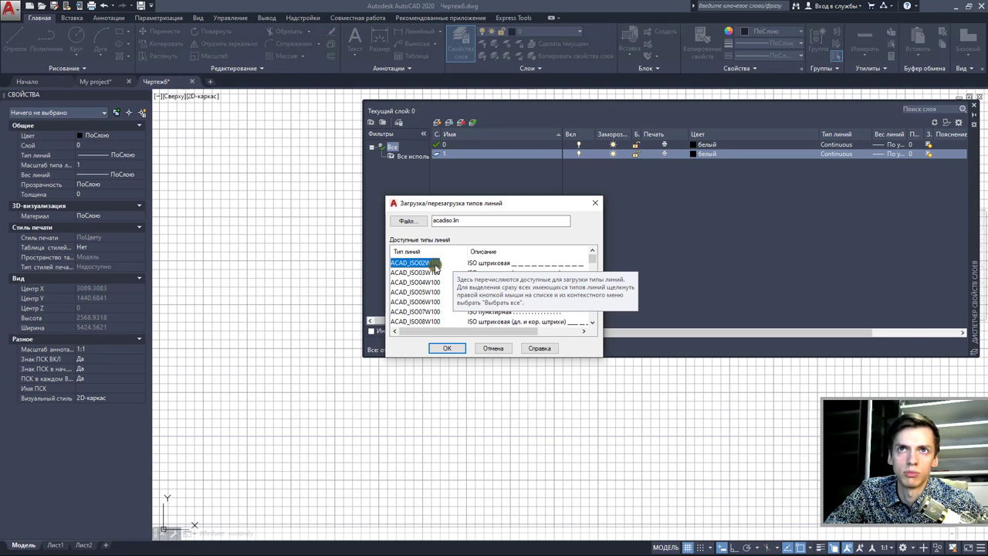
{"action": "double_click", "coordinate": [434, 264]}
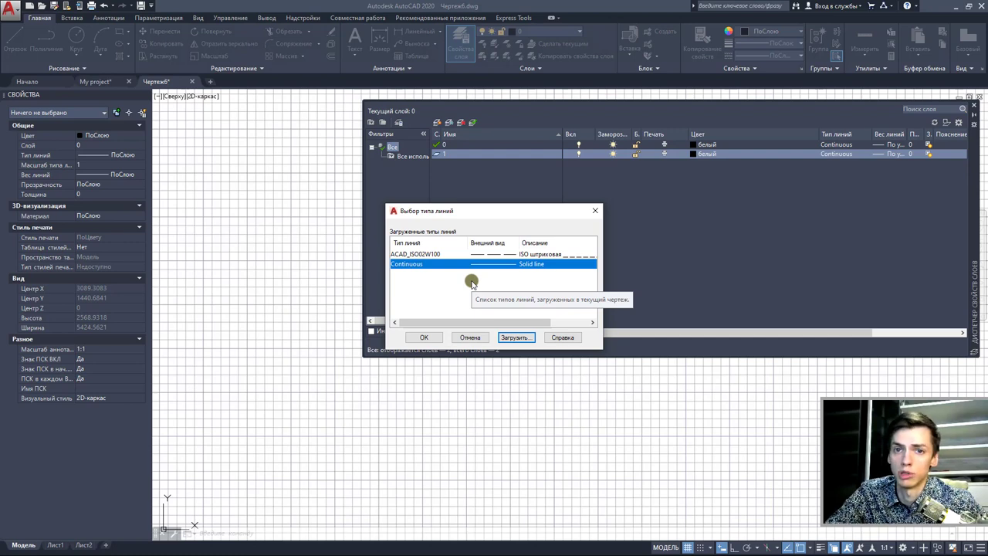
{"action": "left_click", "coordinate": [421, 254]}
{"action": "left_click", "coordinate": [427, 338]}
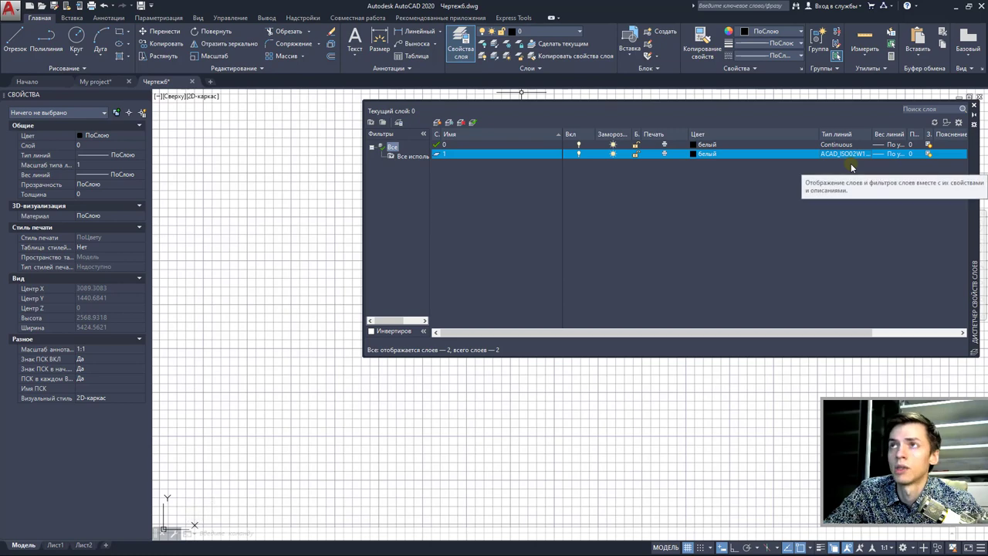
Step: Set layer 1's lineweight to 0.60 мм in the Lineweight dialog
{"action": "left_click", "coordinate": [880, 154]}
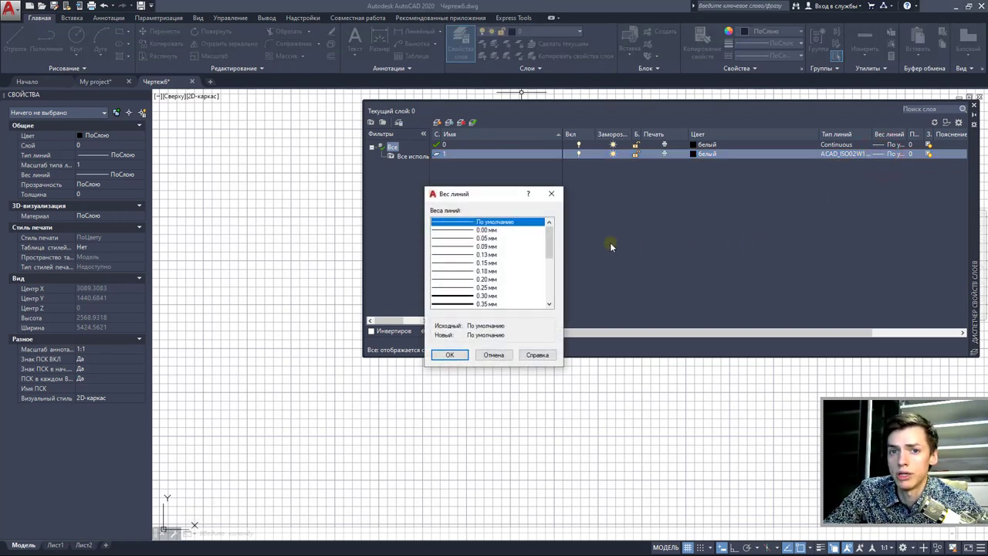
{"action": "scroll", "coordinate": [486, 261], "scroll_direction": "down", "scroll_amount": 5}
{"action": "scroll", "coordinate": [475, 274], "scroll_direction": "up", "scroll_amount": 3}
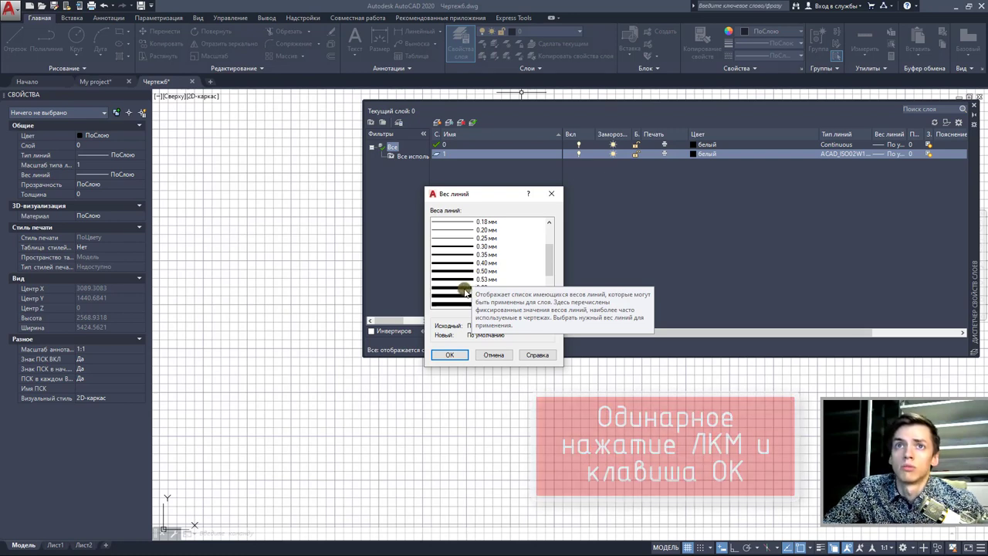
{"action": "left_click", "coordinate": [465, 287]}
{"action": "left_click", "coordinate": [456, 355]}
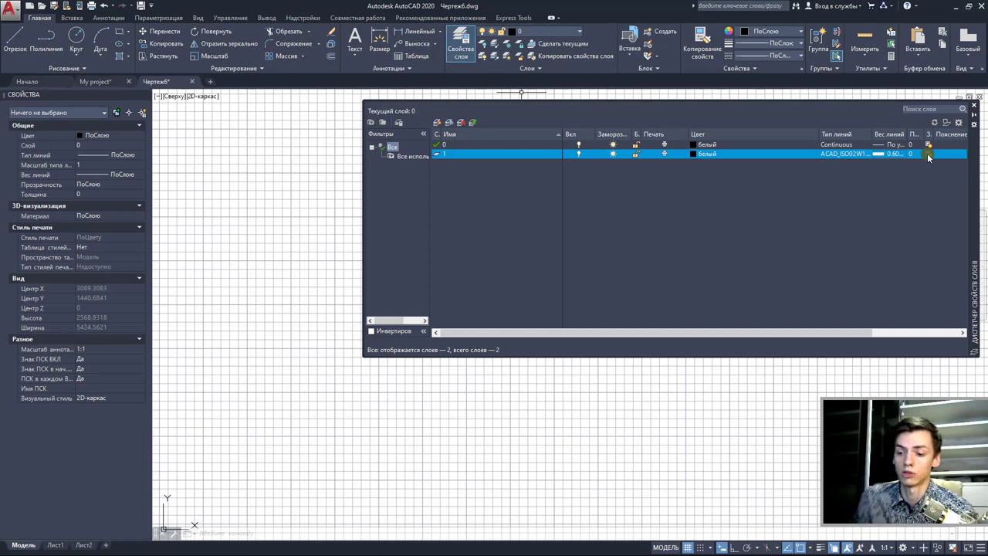
Step: From the Лист1 layout, create new layers 2 and 3, then return to the Model tab
{"action": "left_click", "coordinate": [55, 546]}
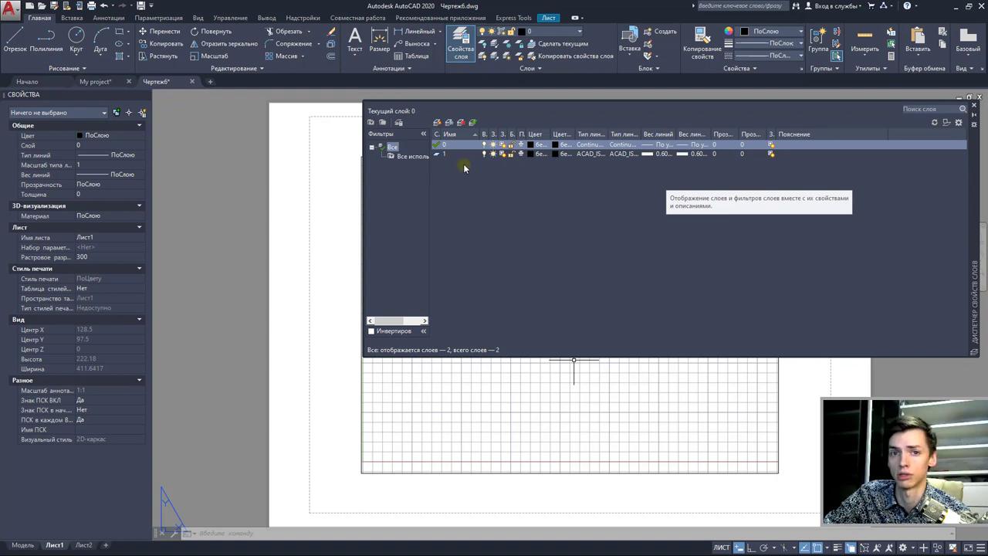
{"action": "left_click", "coordinate": [437, 122]}
{"action": "type", "text": "2"}
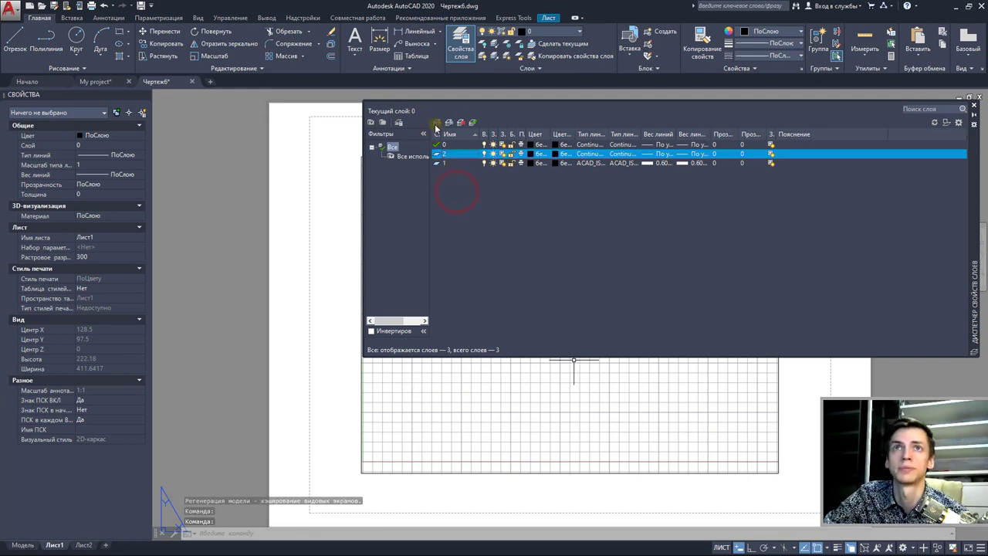
{"action": "left_click", "coordinate": [437, 122]}
{"action": "type", "text": "3"}
{"action": "left_click", "coordinate": [458, 194]}
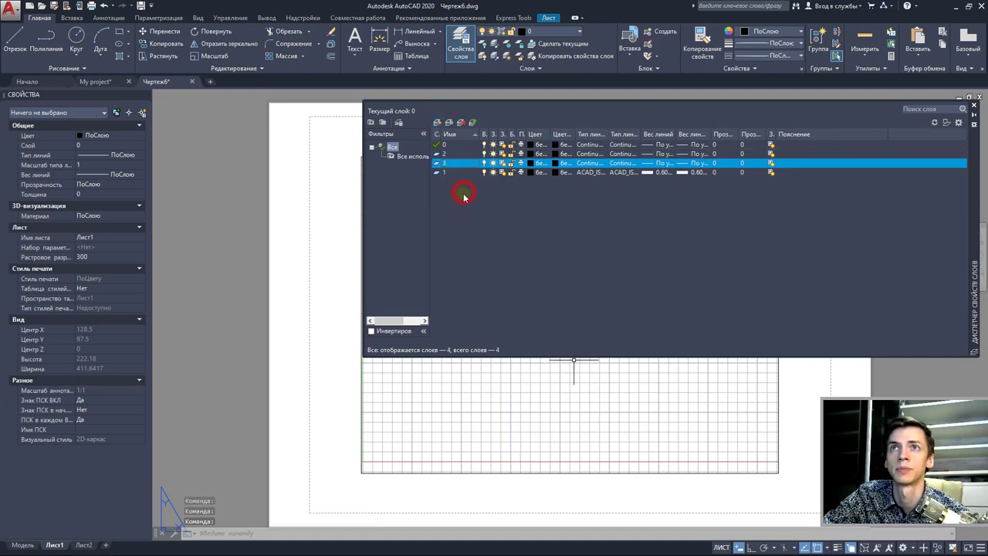
{"action": "left_click", "coordinate": [9, 545]}
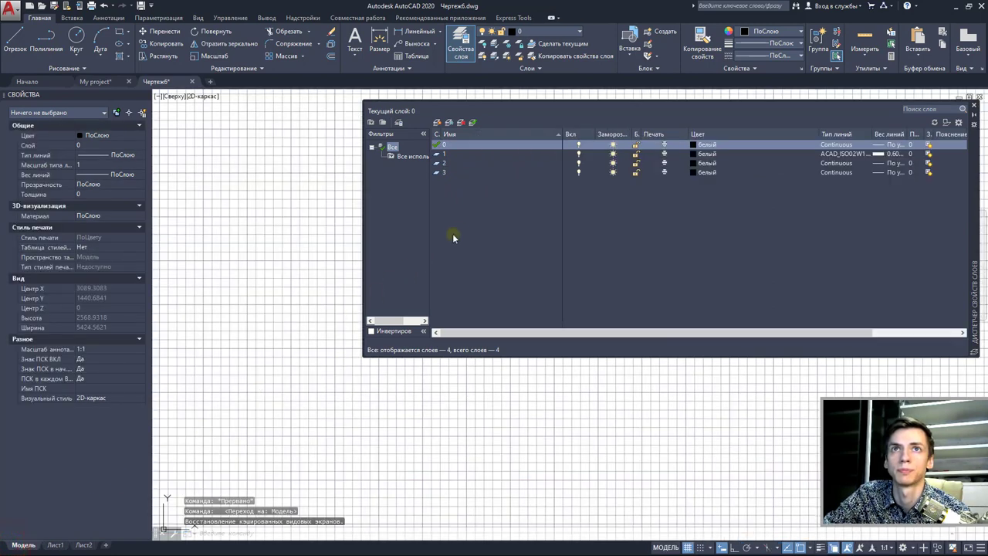
Step: Turn layer 1 off, freeze layer 2, lock layer 3 and disable plotting for layer 3
{"action": "left_click", "coordinate": [580, 154]}
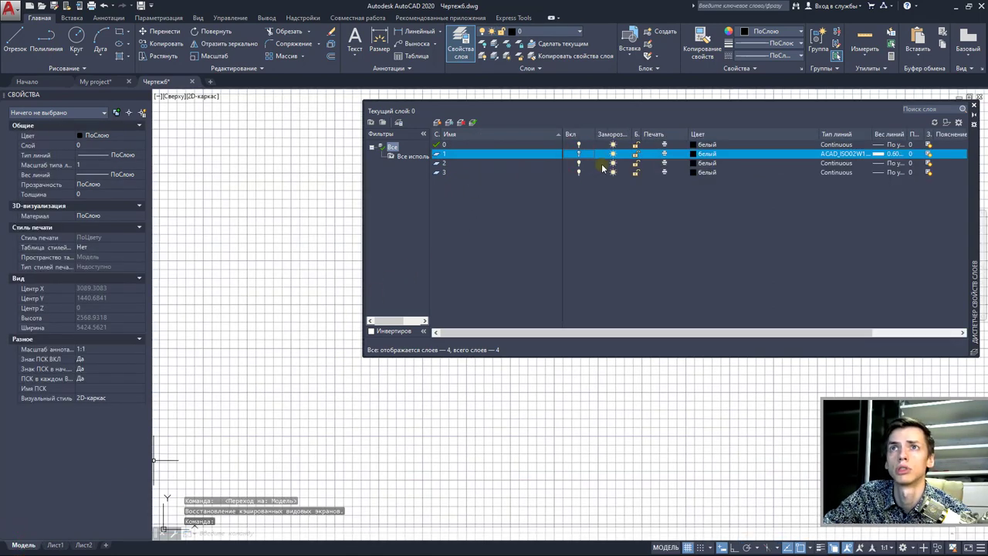
{"action": "left_click", "coordinate": [614, 163]}
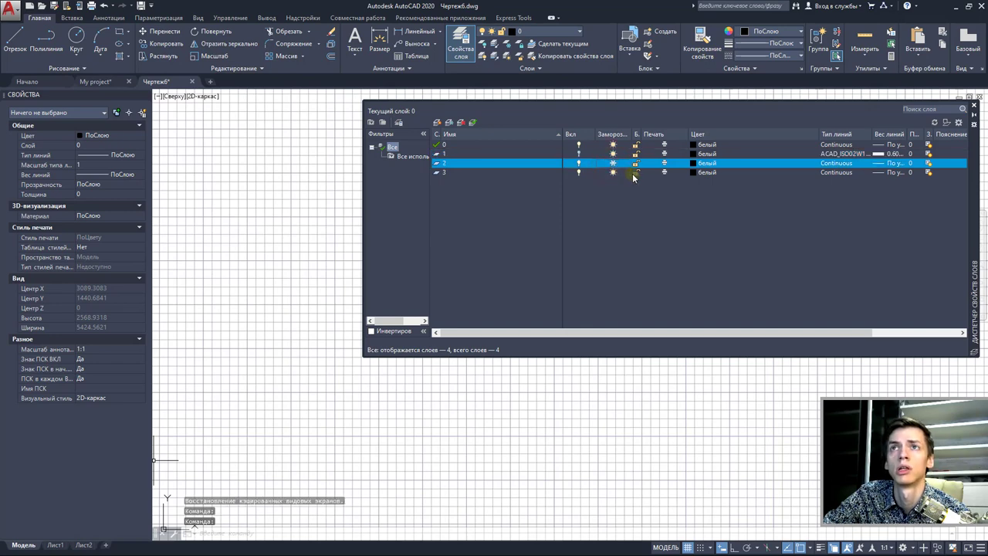
{"action": "left_click", "coordinate": [634, 174]}
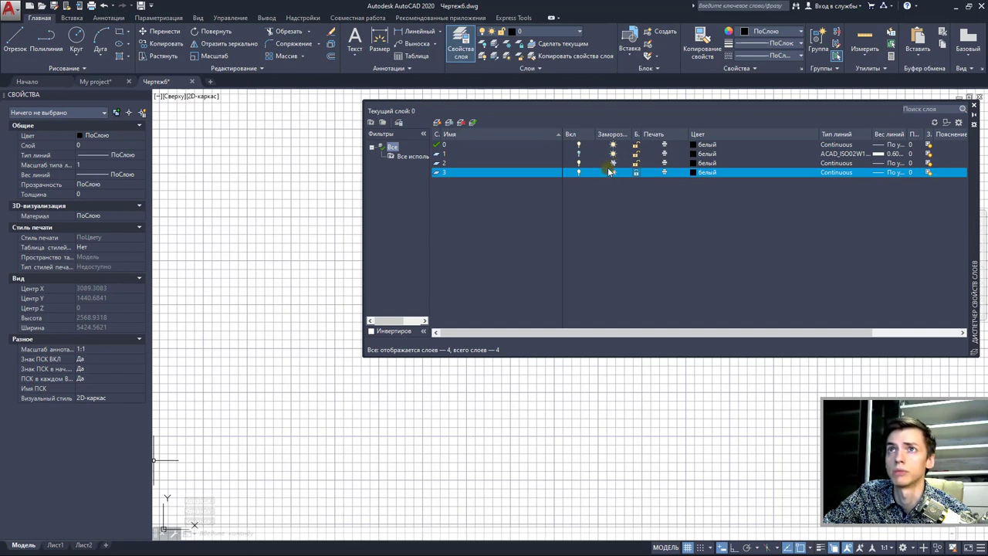
{"action": "left_click", "coordinate": [665, 172]}
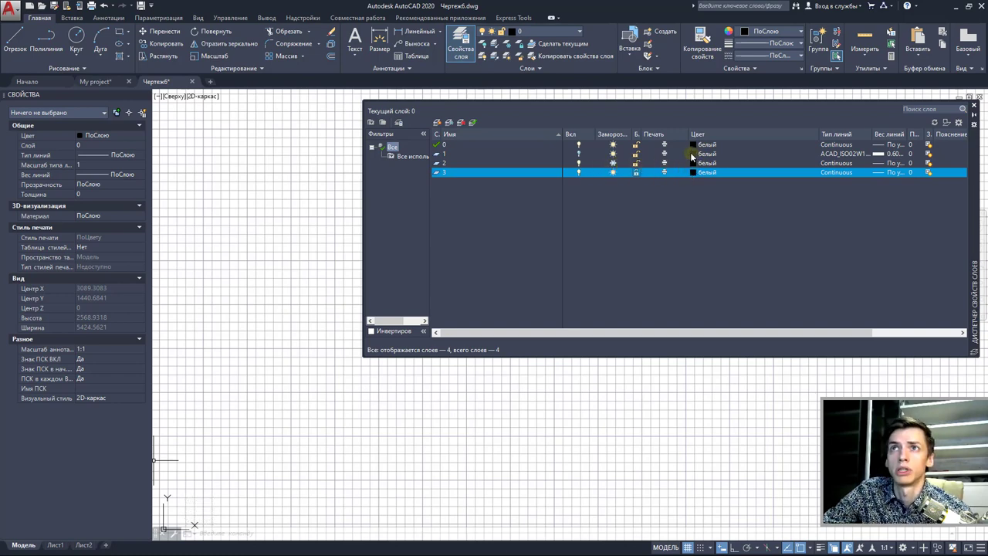
Step: Assign index colour 10 to layer 1, 162 to layer 2 and 210 to layer 3
{"action": "left_click", "coordinate": [693, 154]}
{"action": "left_click", "coordinate": [405, 252]}
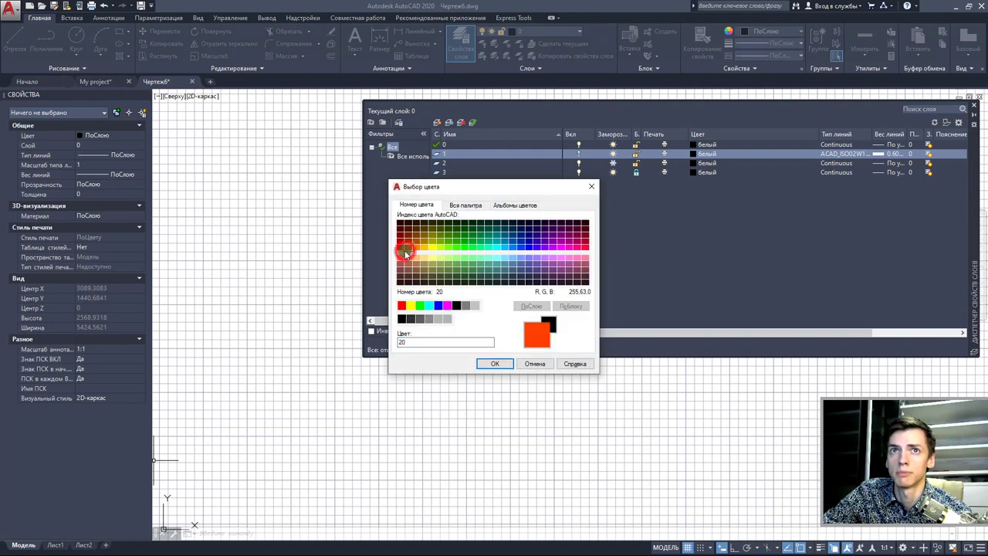
{"action": "left_click", "coordinate": [400, 252]}
{"action": "left_click", "coordinate": [493, 363]}
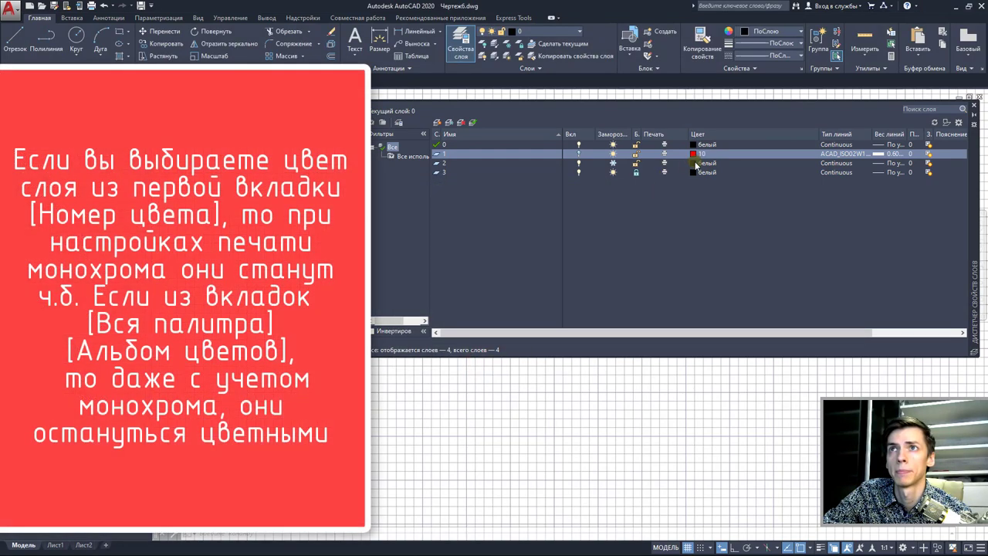
{"action": "left_click", "coordinate": [697, 164]}
{"action": "left_click", "coordinate": [525, 247]}
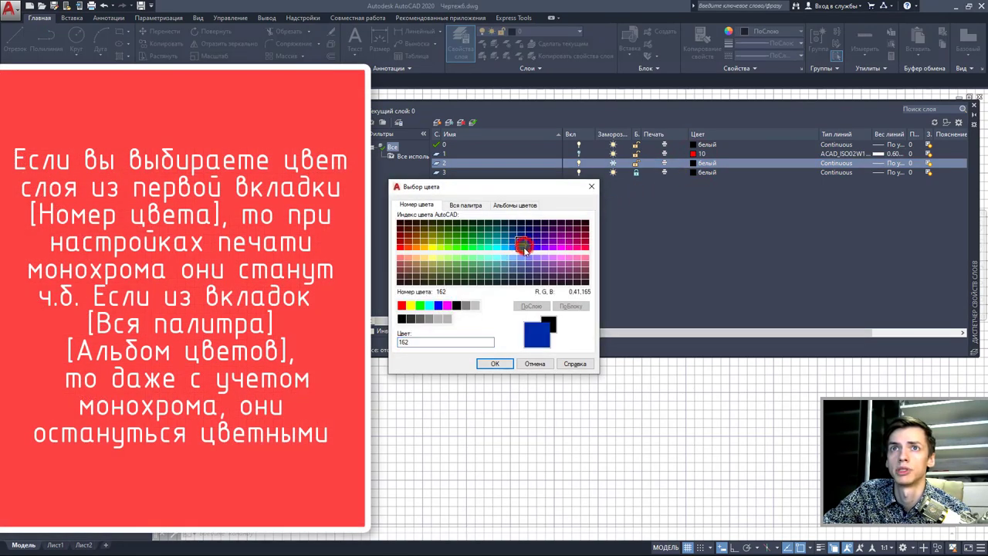
{"action": "left_click", "coordinate": [493, 364]}
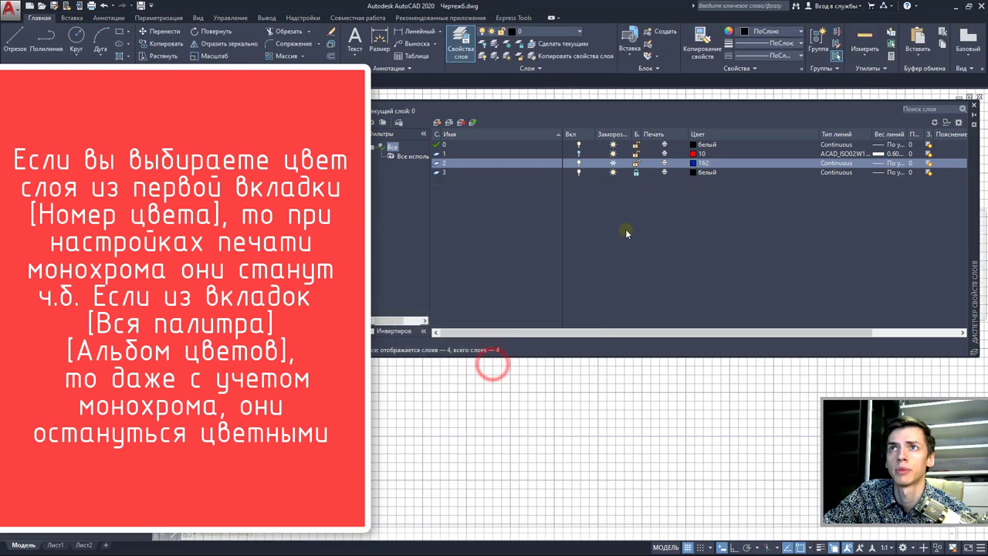
{"action": "left_click", "coordinate": [695, 172]}
{"action": "left_click", "coordinate": [561, 247]}
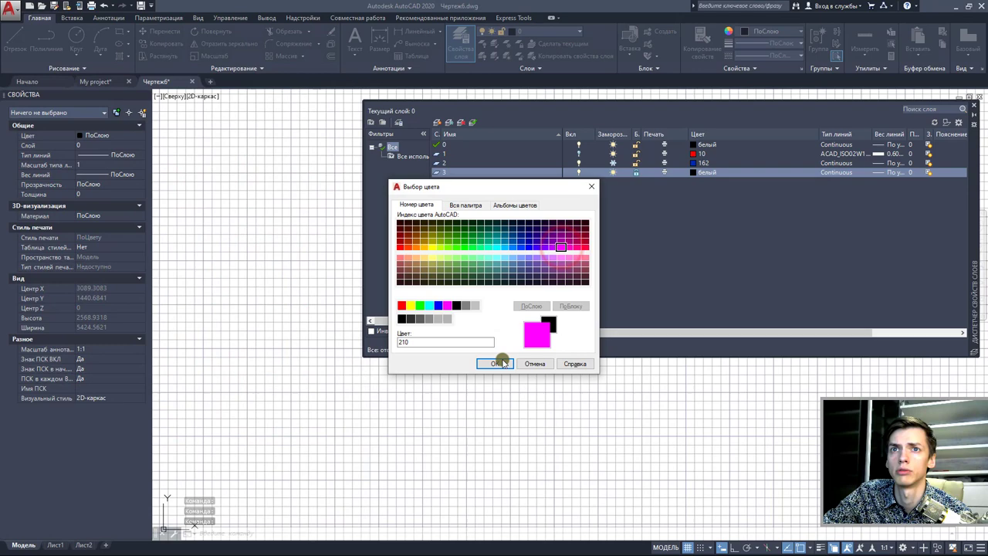
{"action": "left_click", "coordinate": [500, 364]}
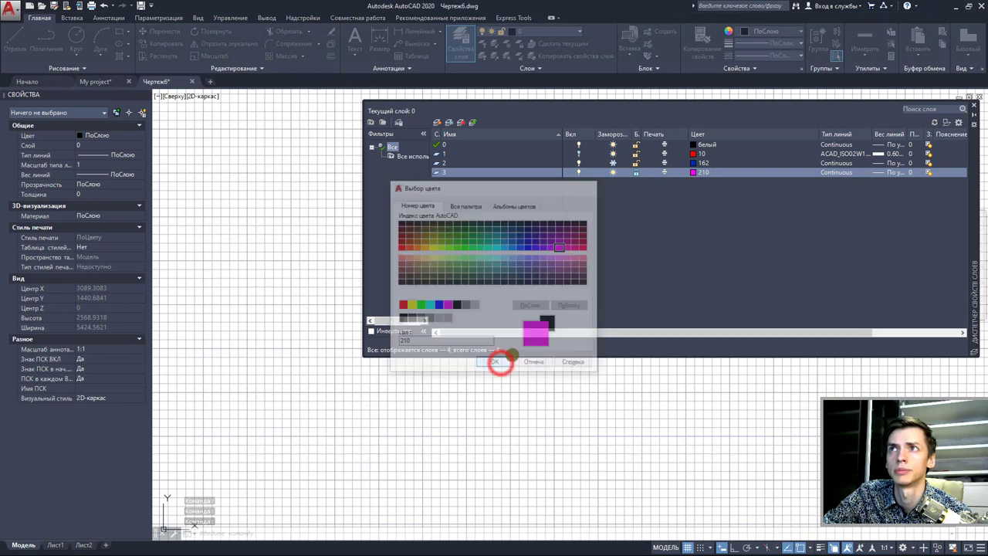
{"action": "left_click", "coordinate": [836, 162]}
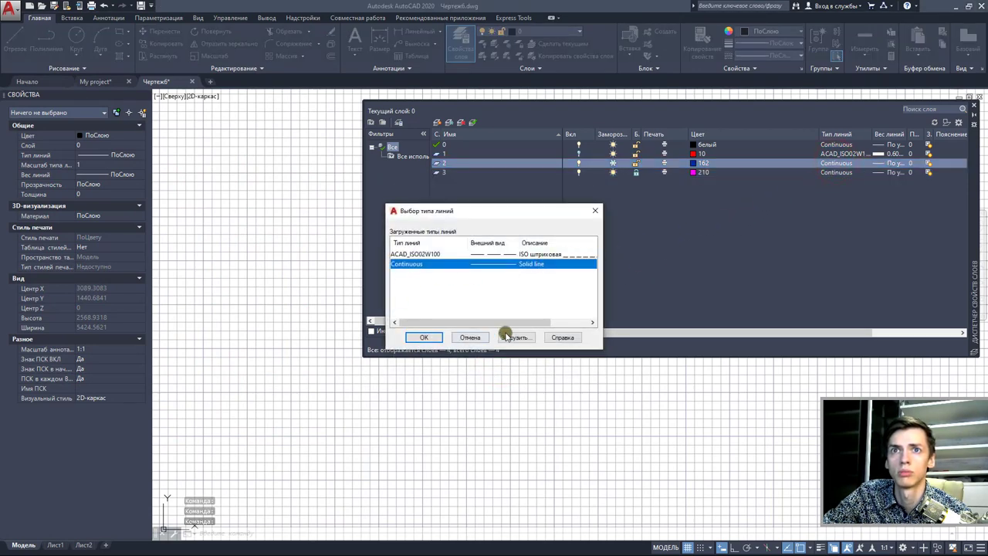
Step: Load the JIS_09_29 linetype and assign it to layer 2
{"action": "left_click", "coordinate": [507, 335]}
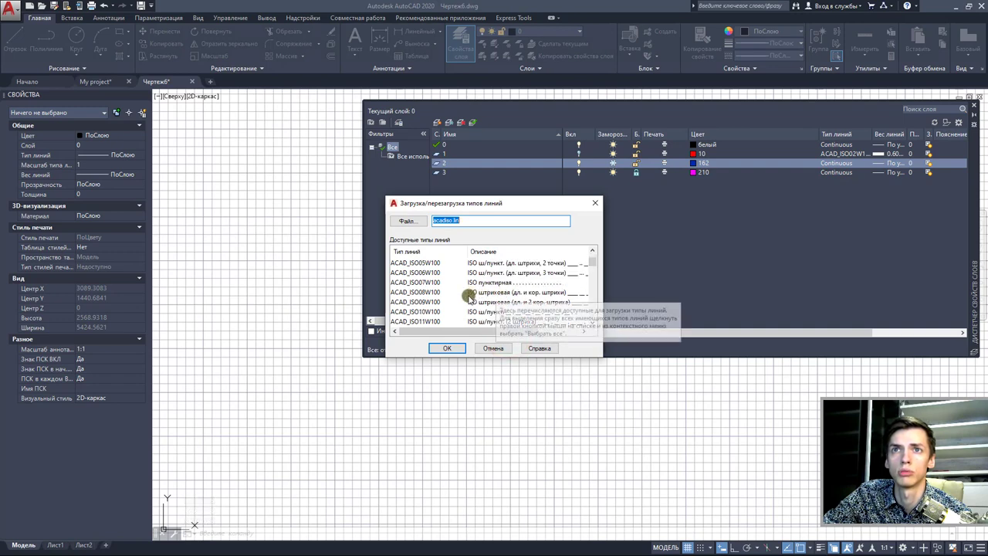
{"action": "scroll", "coordinate": [470, 298], "scroll_direction": "down", "scroll_amount": 1}
{"action": "scroll", "coordinate": [515, 303], "scroll_direction": "down", "scroll_amount": 5}
{"action": "scroll", "coordinate": [506, 296], "scroll_direction": "down", "scroll_amount": 5}
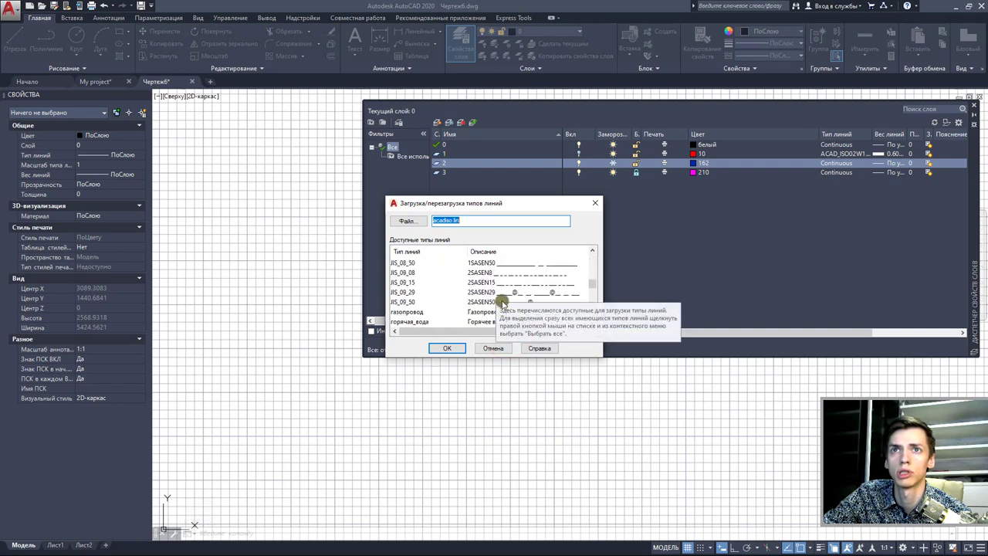
{"action": "scroll", "coordinate": [494, 300], "scroll_direction": "down", "scroll_amount": 5}
{"action": "left_click", "coordinate": [421, 263]}
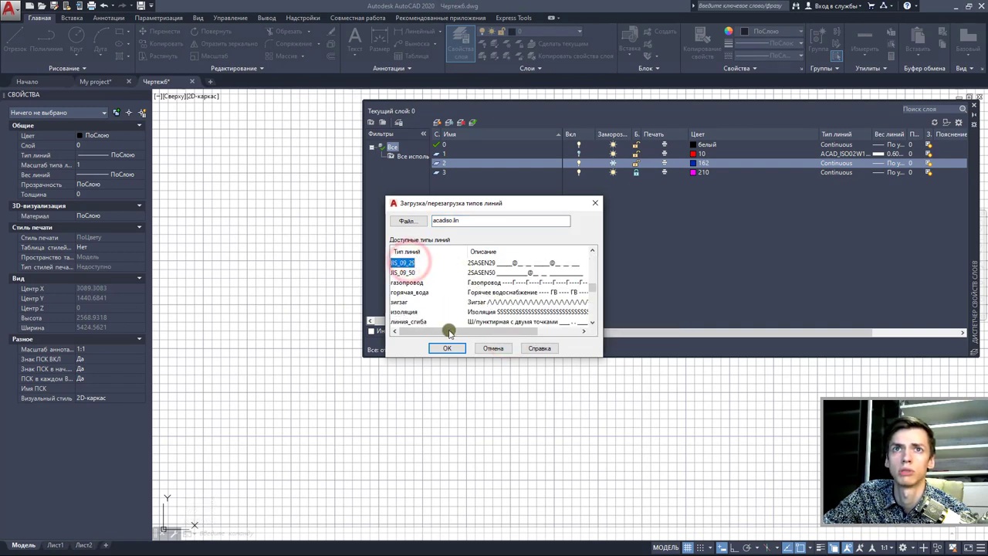
{"action": "left_click", "coordinate": [447, 349]}
{"action": "left_click", "coordinate": [431, 273]}
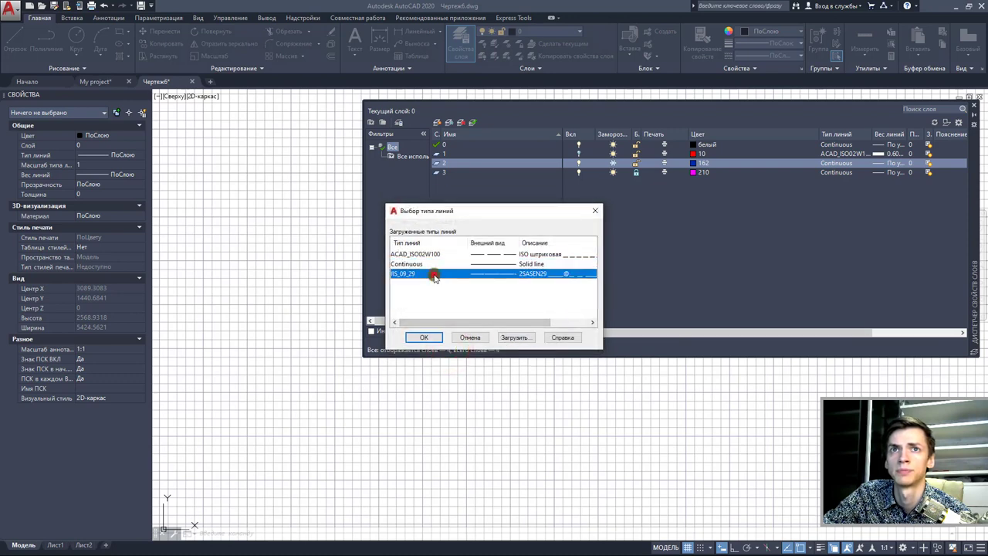
{"action": "left_click", "coordinate": [424, 337]}
Step: Set layer 3's lineweight to 0.35 мм
{"action": "left_click", "coordinate": [881, 172]}
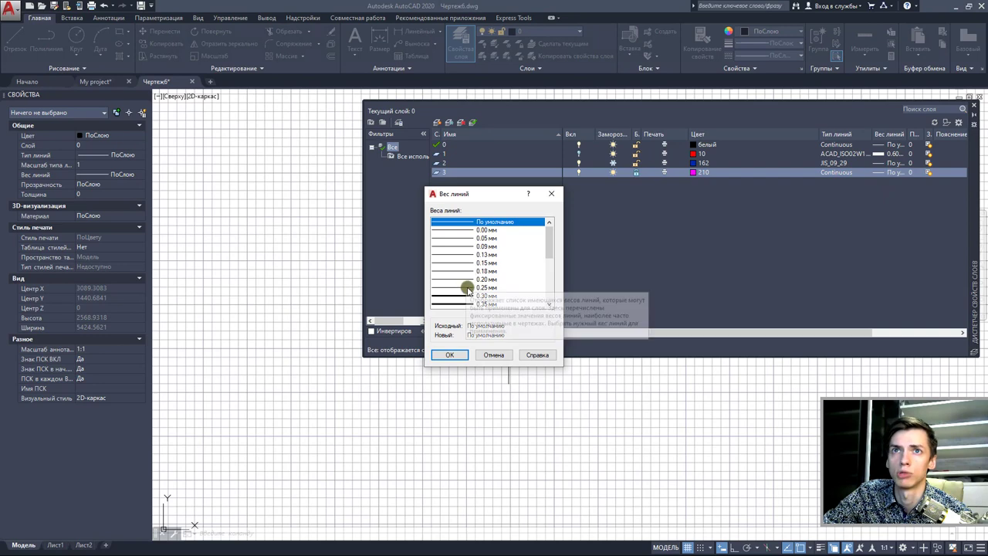
{"action": "scroll", "coordinate": [469, 276], "scroll_direction": "down", "scroll_amount": 1}
{"action": "left_click", "coordinate": [470, 279]}
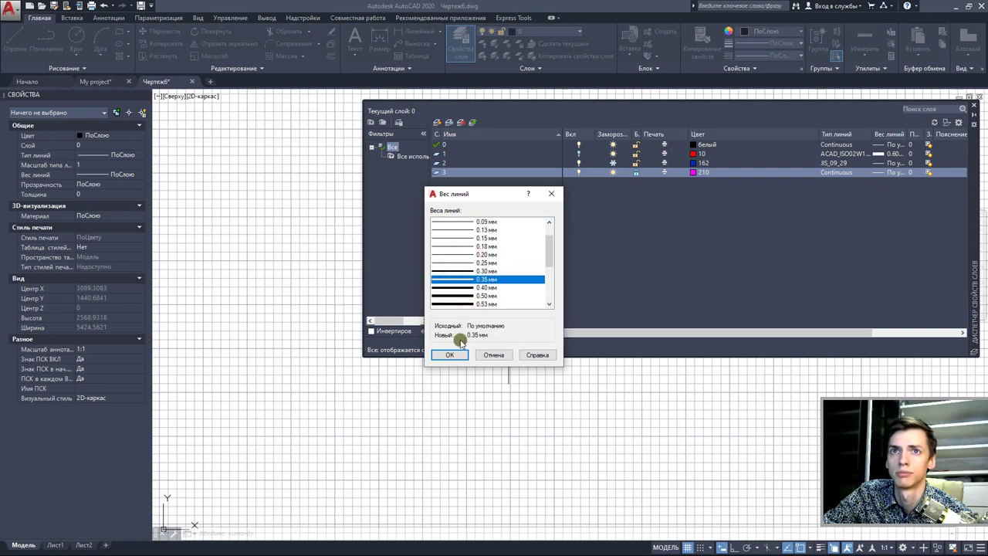
{"action": "left_click", "coordinate": [449, 355]}
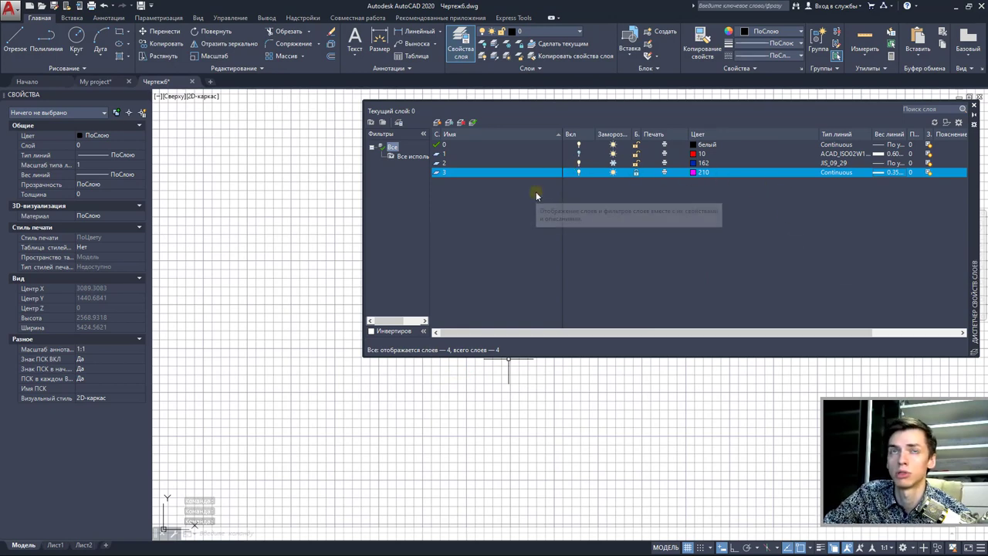
Step: Make layer 1 current and switch it off; frozen layer 2 is refused as current
{"action": "double_click", "coordinate": [438, 154]}
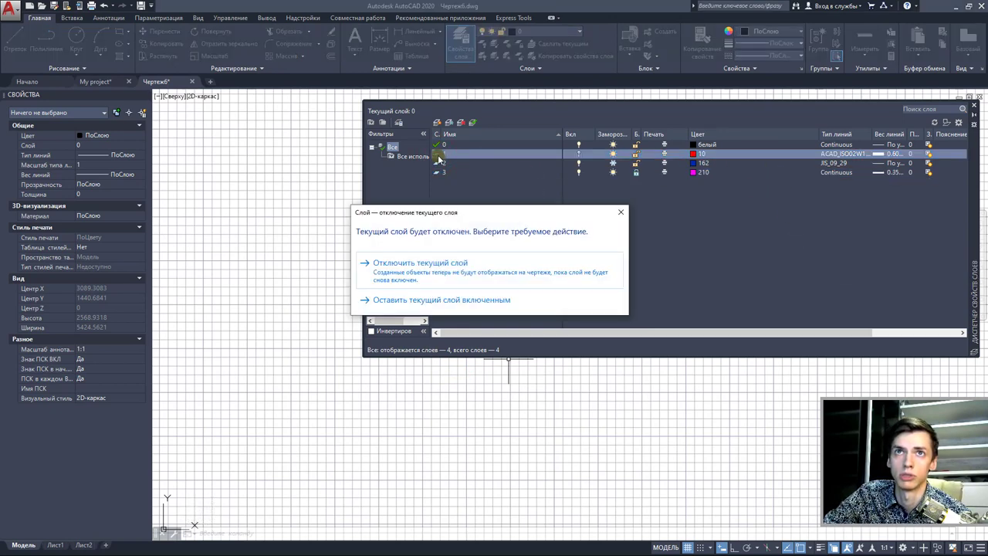
{"action": "left_click", "coordinate": [419, 265]}
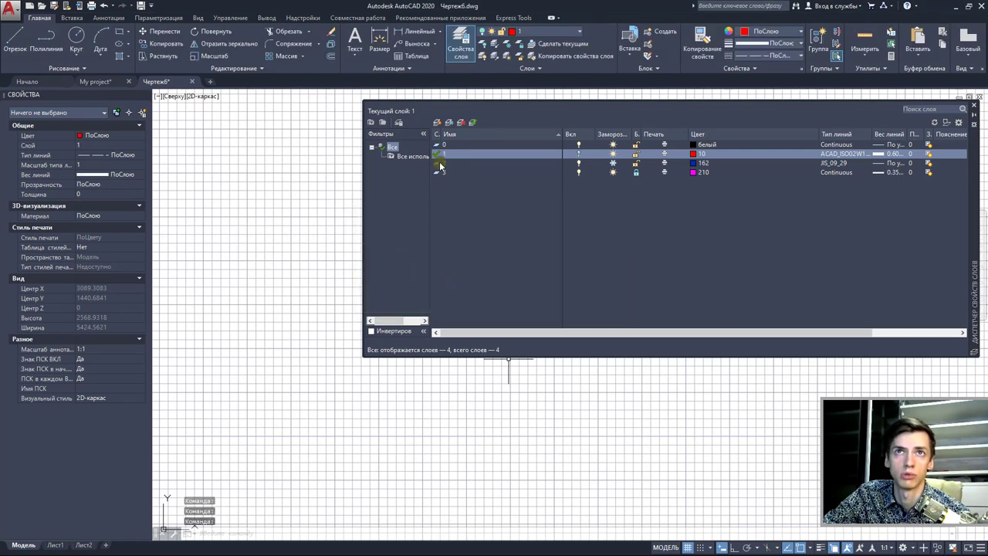
{"action": "left_click", "coordinate": [440, 164]}
{"action": "double_click", "coordinate": [440, 164]}
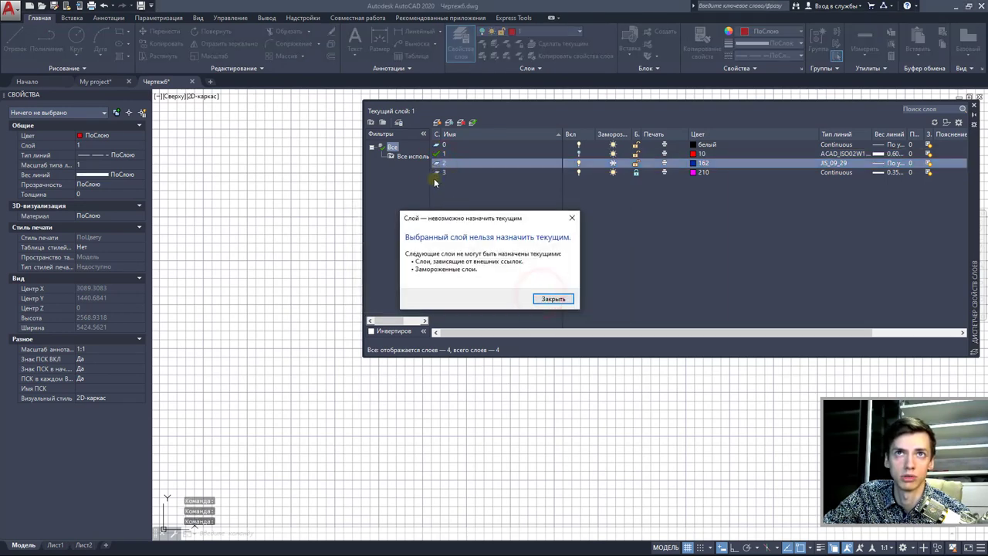
{"action": "left_click", "coordinate": [554, 299]}
Step: Make layer 3 the current layer, leaving layer 1 unchanged
{"action": "double_click", "coordinate": [435, 171]}
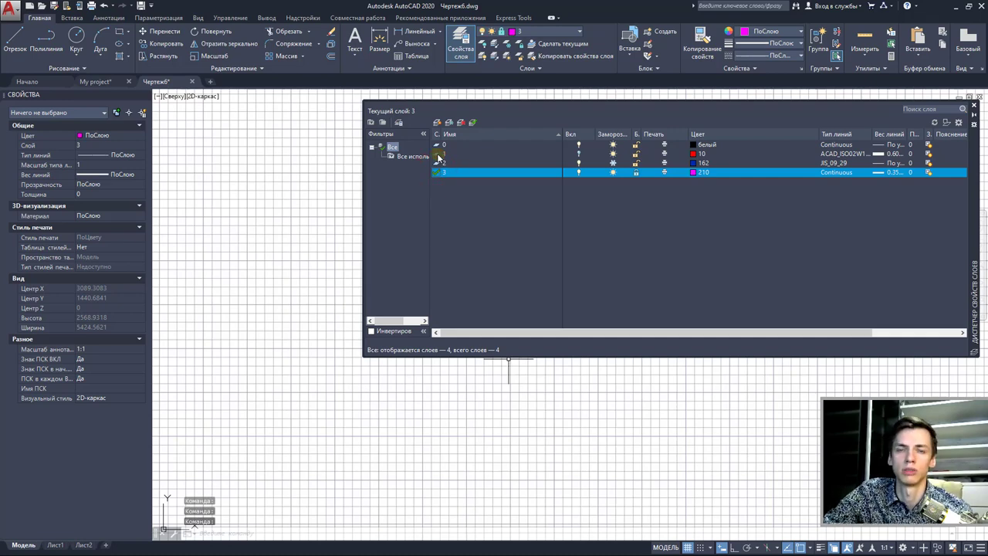
{"action": "left_click", "coordinate": [440, 156]}
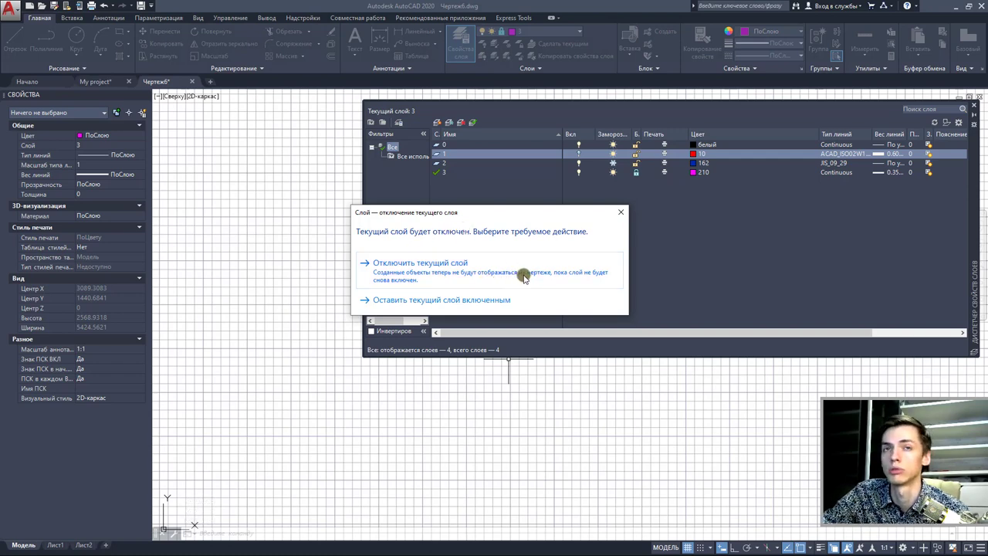
{"action": "left_click", "coordinate": [621, 211]}
{"action": "left_click", "coordinate": [436, 173]}
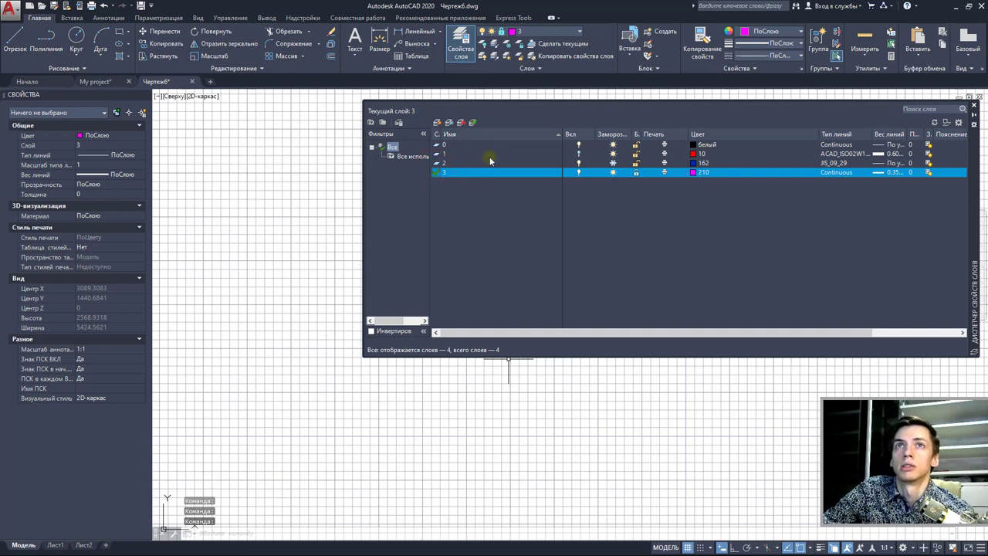
{"action": "double_click", "coordinate": [430, 175]}
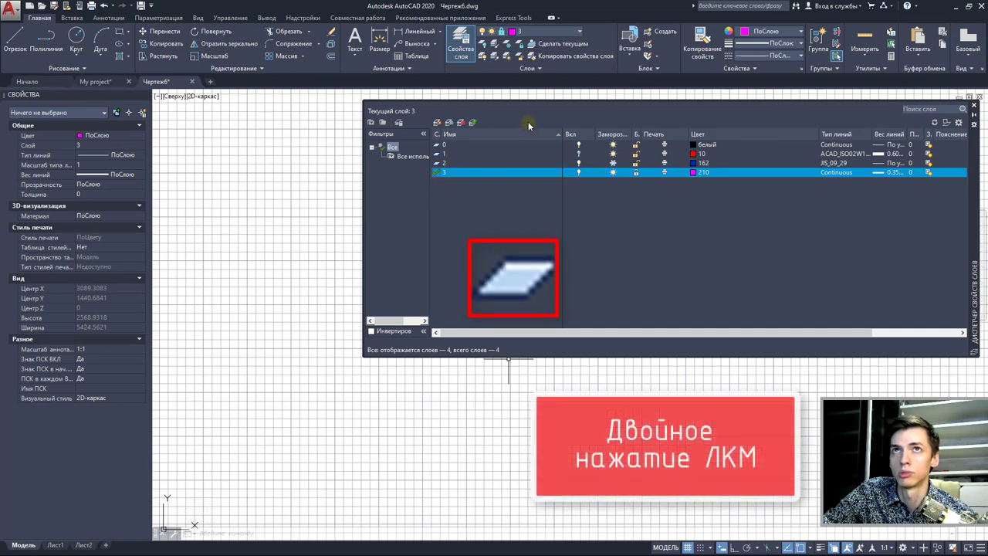
{"action": "left_click", "coordinate": [460, 47]}
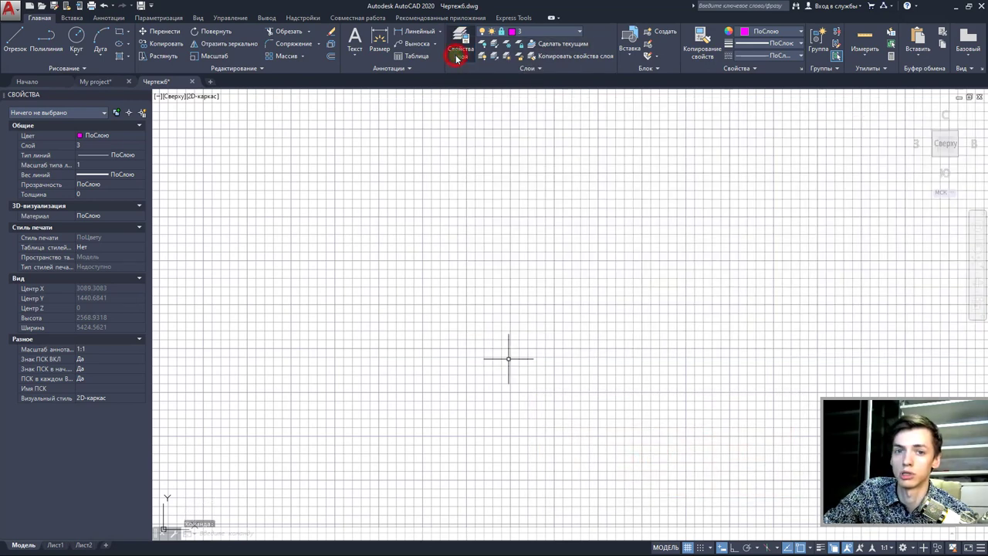
{"action": "left_click", "coordinate": [551, 31]}
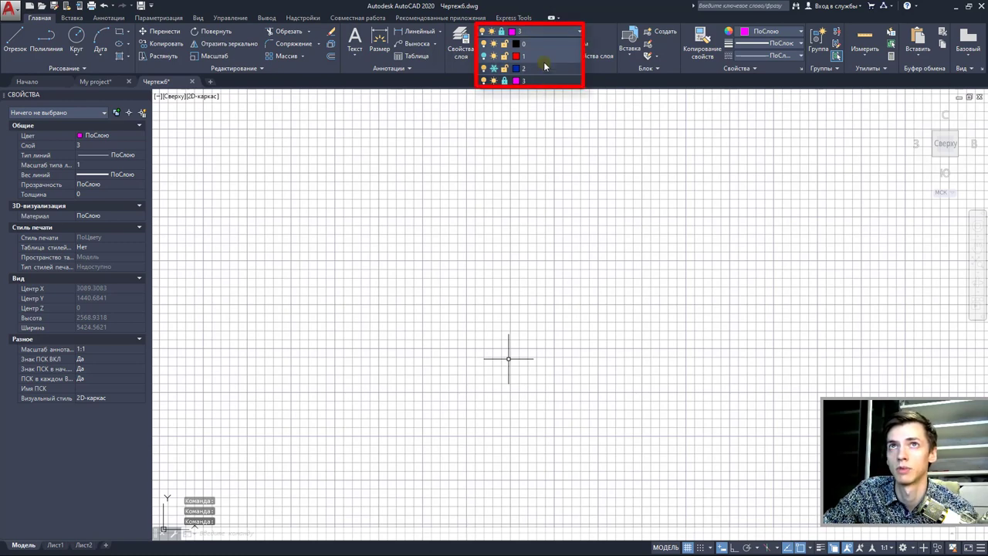
{"action": "left_click", "coordinate": [540, 43]}
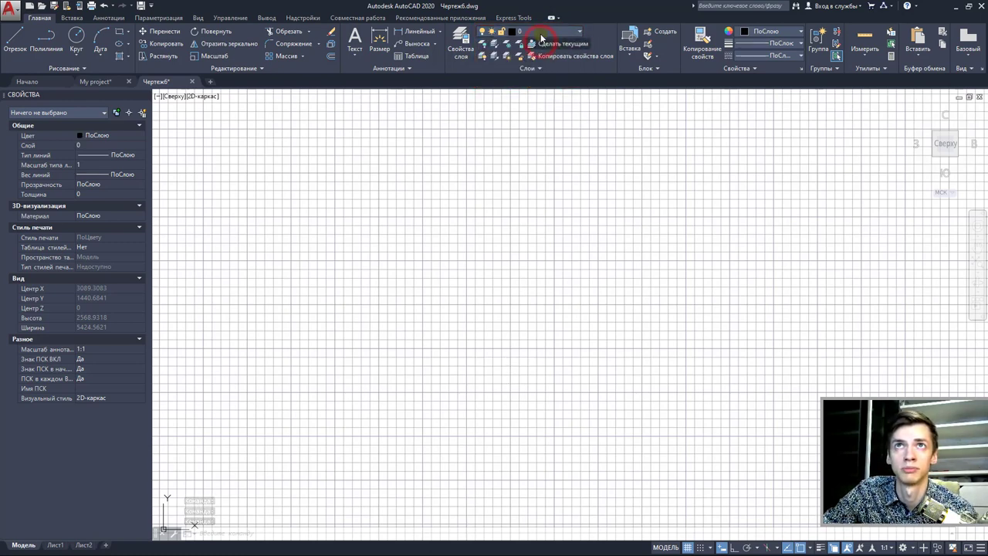
{"action": "left_click", "coordinate": [540, 33]}
{"action": "left_click", "coordinate": [531, 80]}
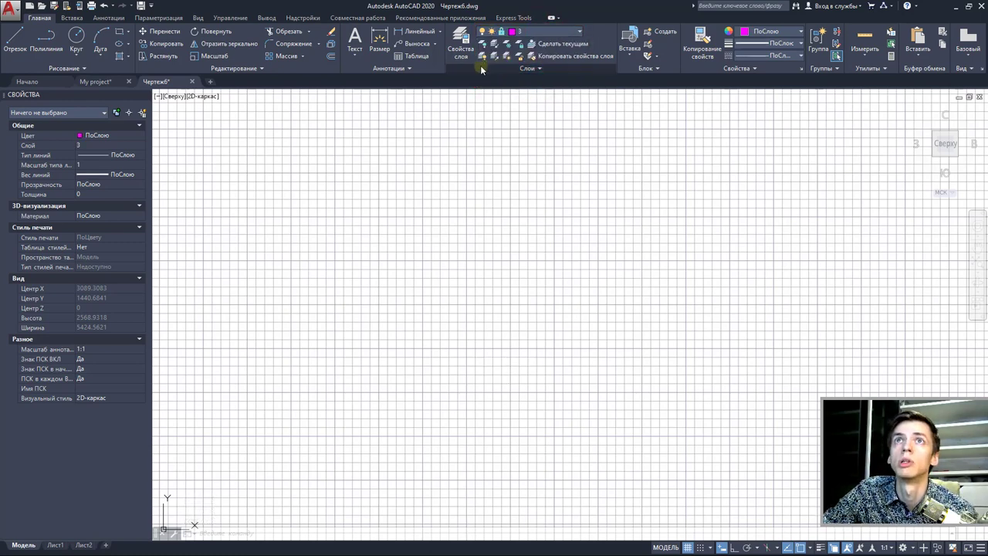
{"action": "left_click", "coordinate": [461, 48]}
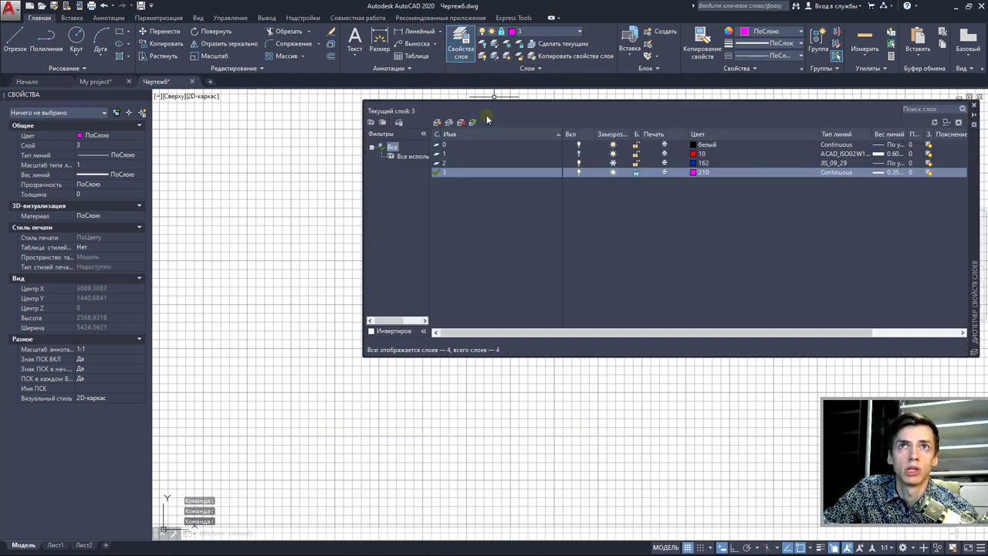
Step: Make layer 1 current and draw several line segments with Отрезок
{"action": "left_click", "coordinate": [444, 156]}
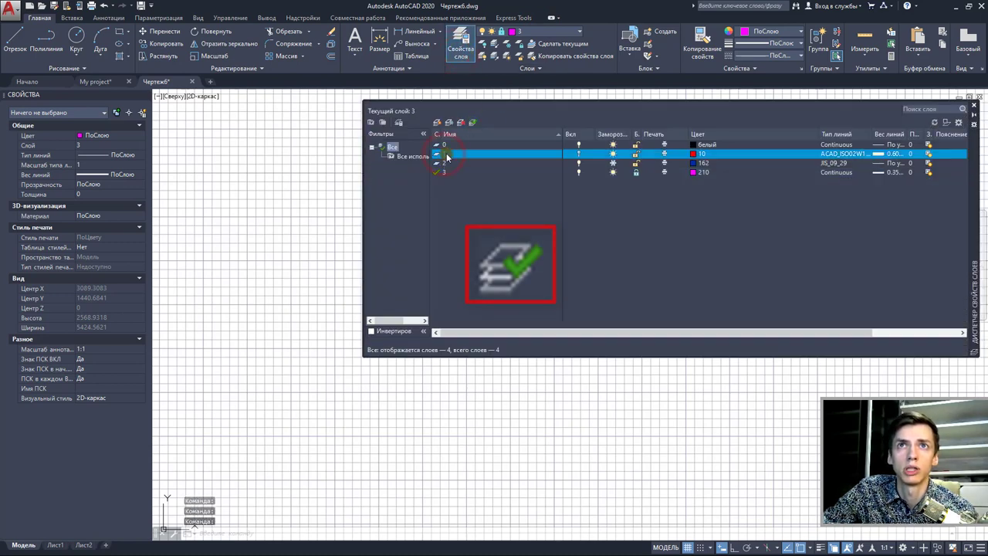
{"action": "left_click", "coordinate": [473, 125]}
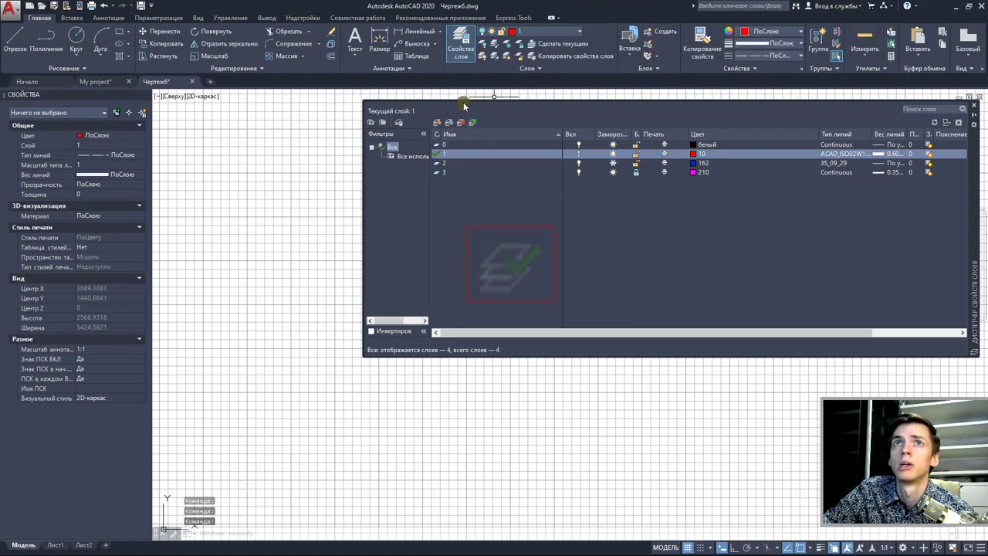
{"action": "left_click", "coordinate": [461, 50]}
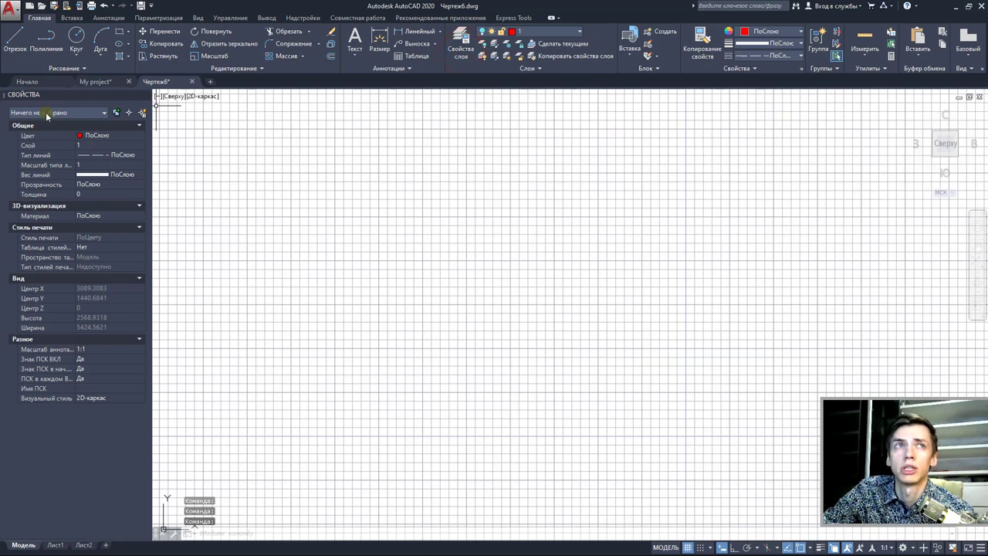
{"action": "left_click", "coordinate": [14, 39]}
{"action": "left_click", "coordinate": [407, 332]}
{"action": "left_click", "coordinate": [653, 207]}
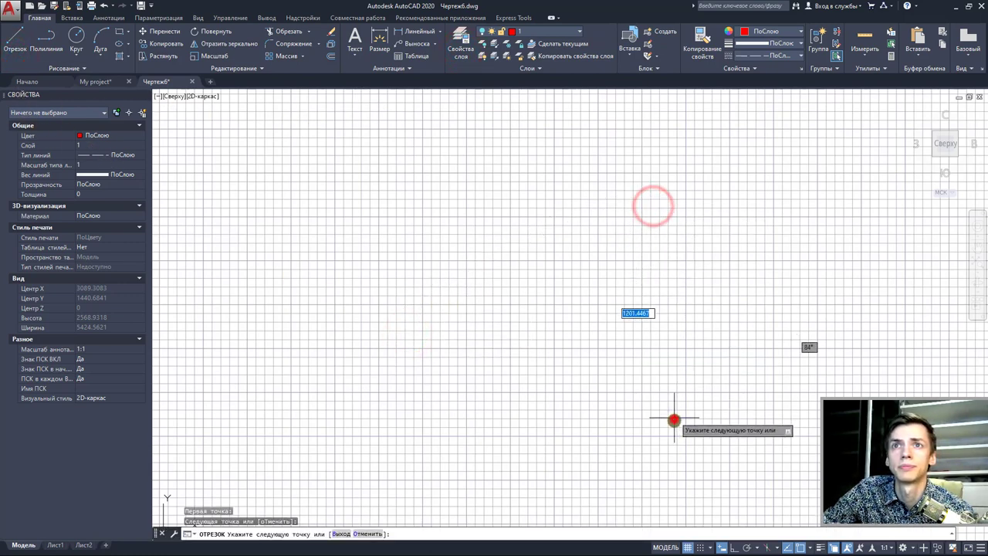
{"action": "left_click", "coordinate": [674, 420]}
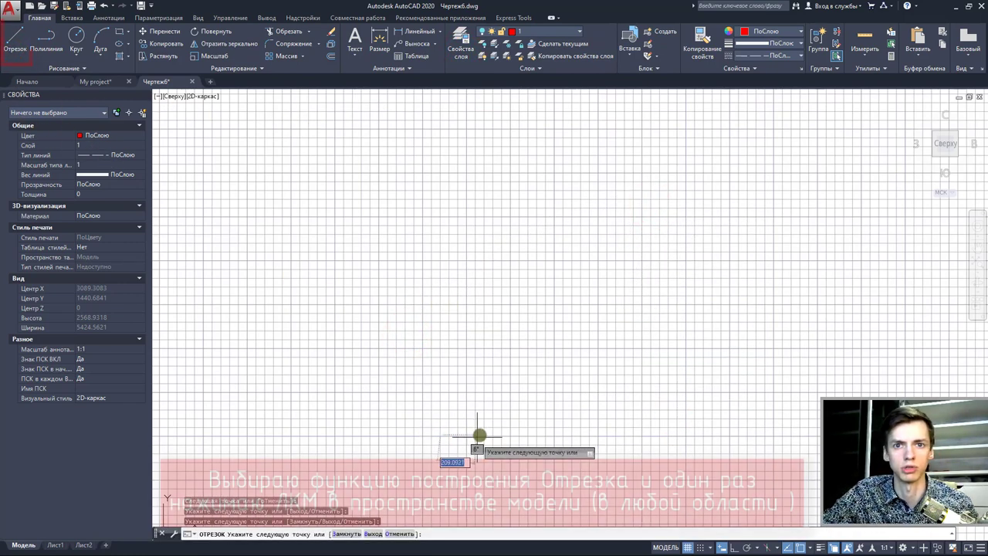
{"action": "left_click", "coordinate": [20, 31]}
{"action": "left_click", "coordinate": [605, 289]}
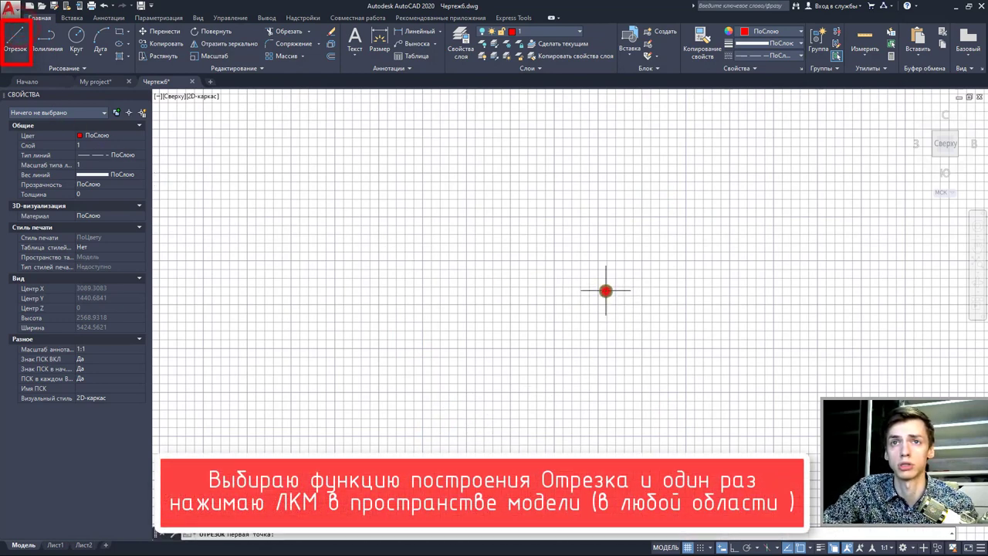
{"action": "right_click", "coordinate": [342, 229]}
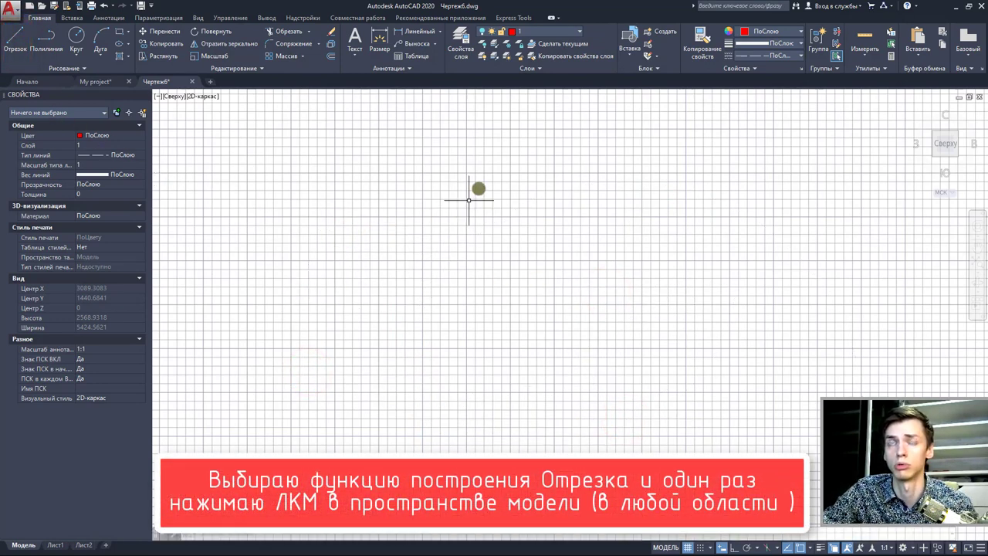
Step: Turn layer 1 back on in the Layer dropdown so its red dashed lines show
{"action": "left_click", "coordinate": [540, 31]}
{"action": "left_click", "coordinate": [485, 56]}
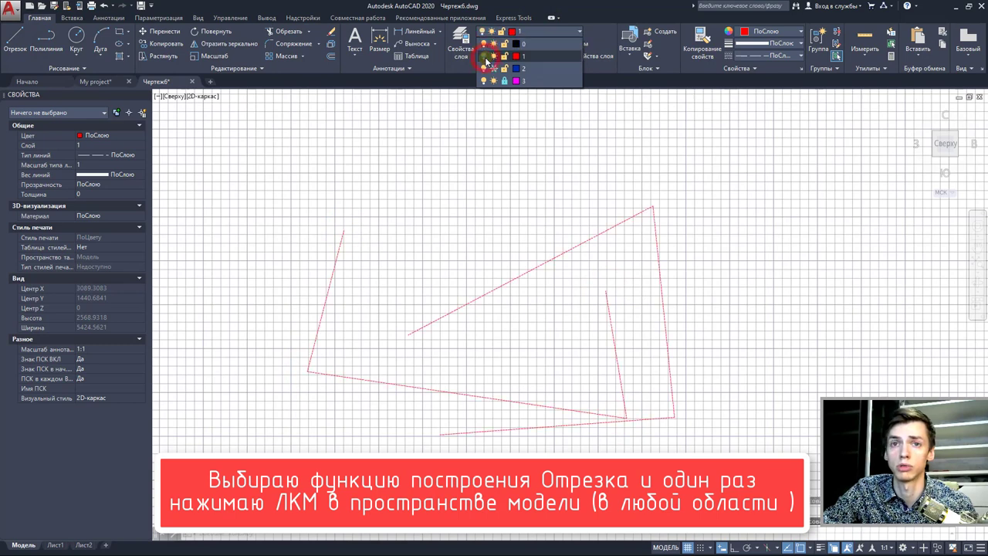
{"action": "left_click", "coordinate": [566, 141]}
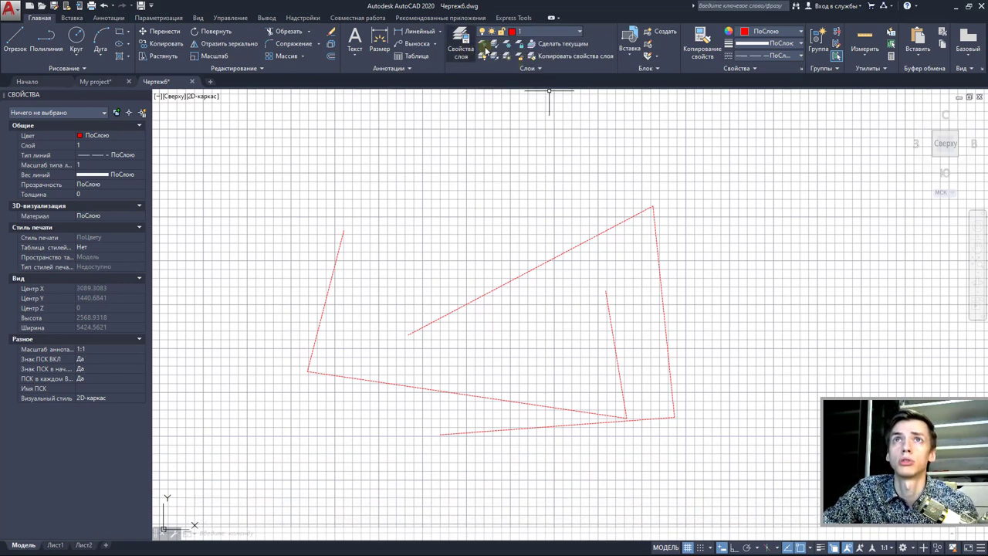
{"action": "left_click", "coordinate": [549, 33]}
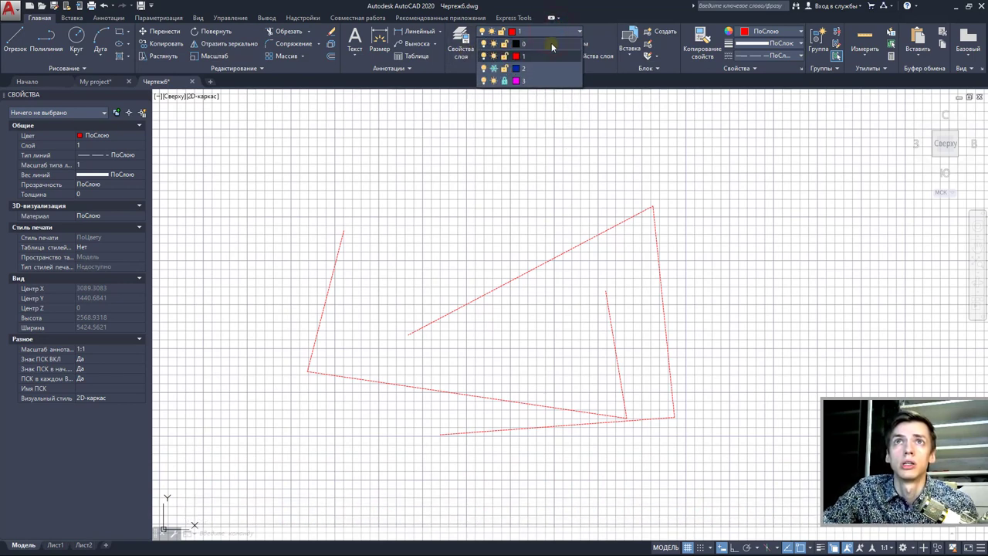
Step: Thaw layer 2, make it current and draw a five-point blue line chain
{"action": "left_click", "coordinate": [494, 69]}
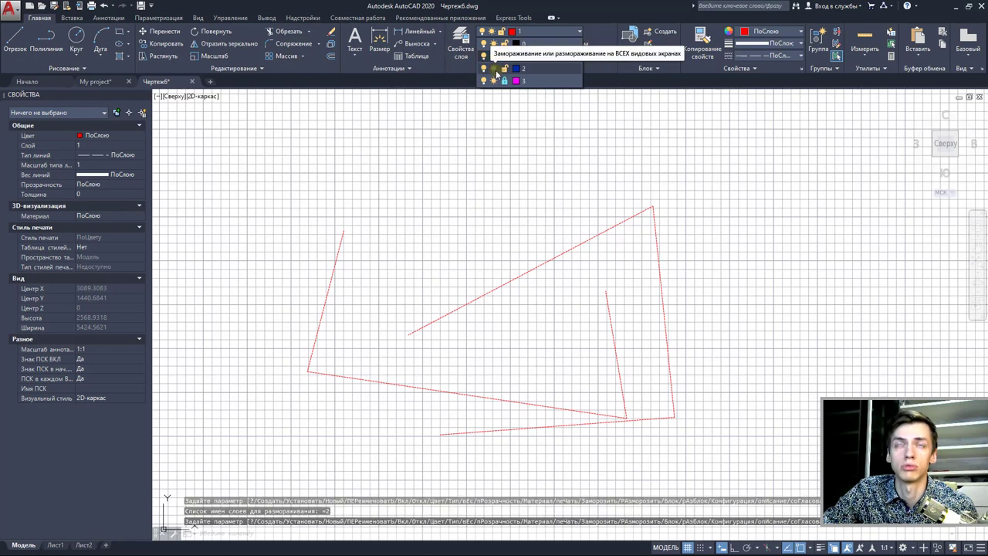
{"action": "left_click", "coordinate": [530, 69]}
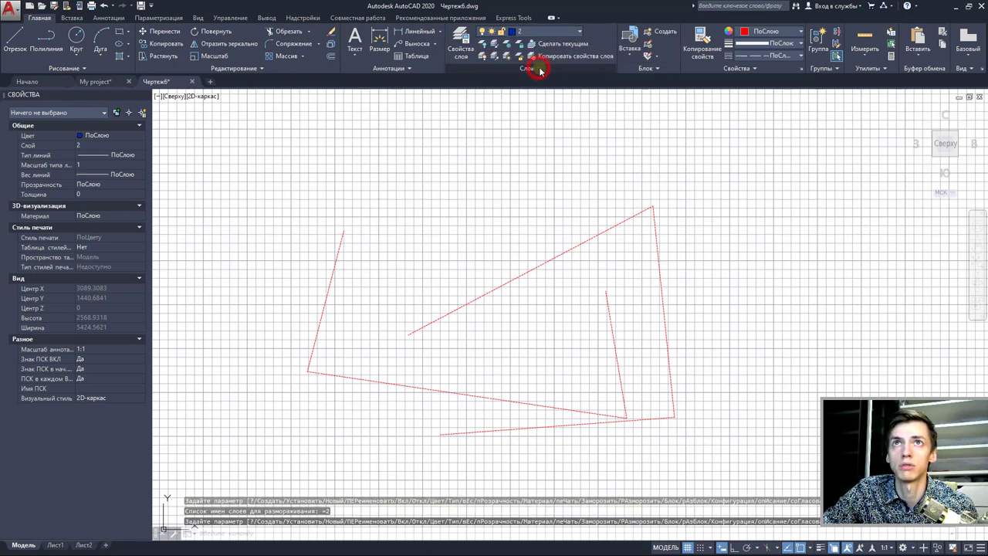
{"action": "left_click", "coordinate": [17, 35]}
{"action": "left_click", "coordinate": [462, 205]}
{"action": "left_click", "coordinate": [554, 356]}
{"action": "left_click", "coordinate": [786, 301]}
{"action": "left_click", "coordinate": [610, 483]}
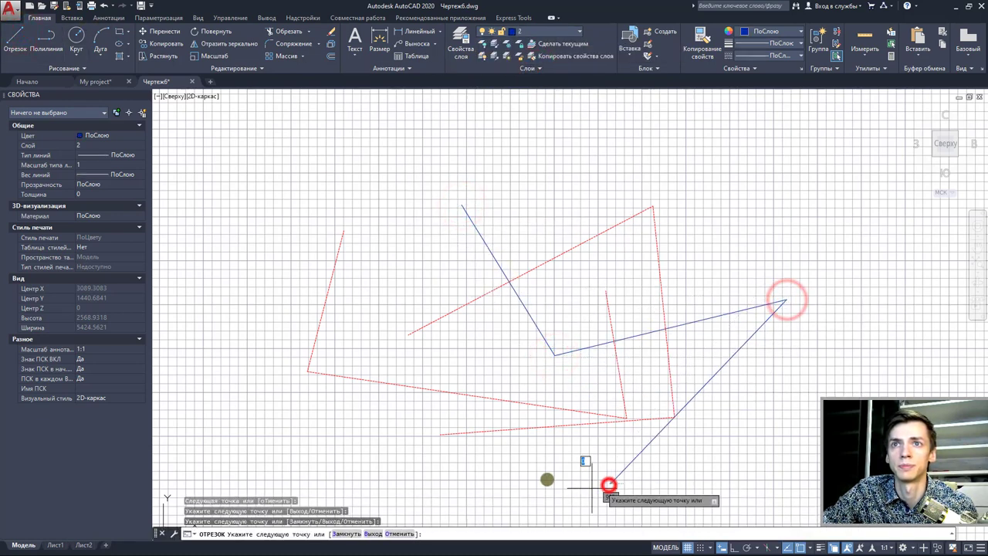
{"action": "left_click", "coordinate": [401, 443]}
{"action": "key", "text": "Escape"}
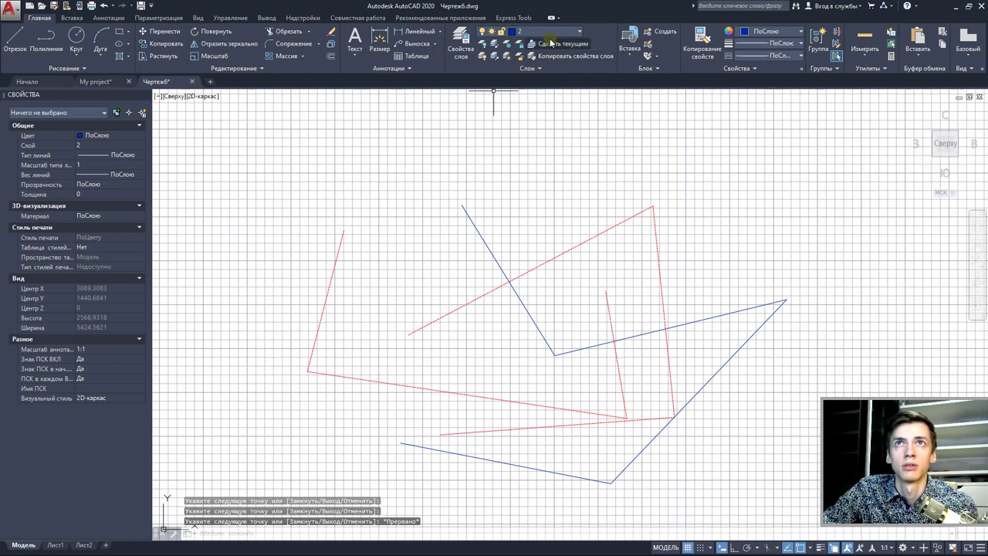
Step: Make layer 3 current and draw a magenta line chain crossing the existing lines
{"action": "left_click", "coordinate": [552, 37]}
{"action": "left_click", "coordinate": [533, 80]}
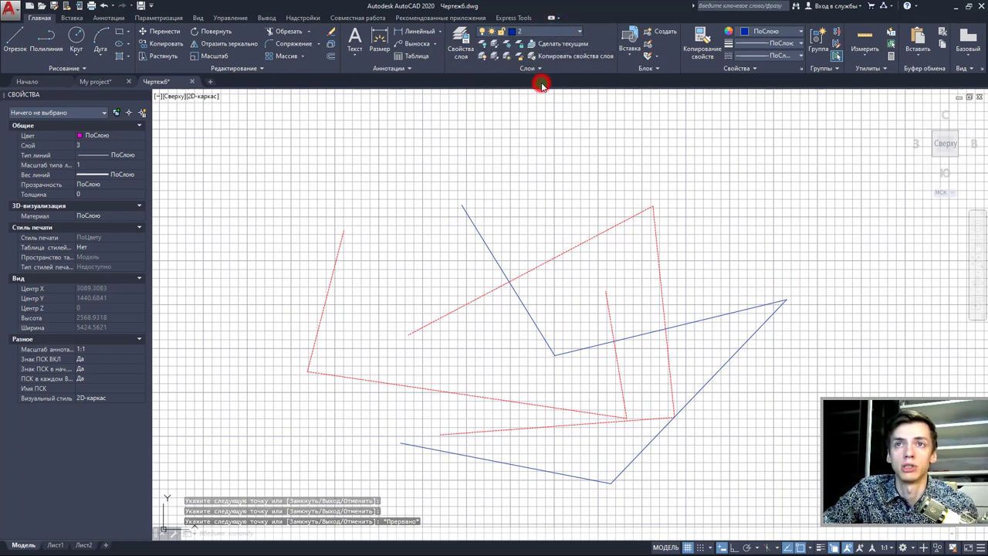
{"action": "left_click", "coordinate": [553, 171]}
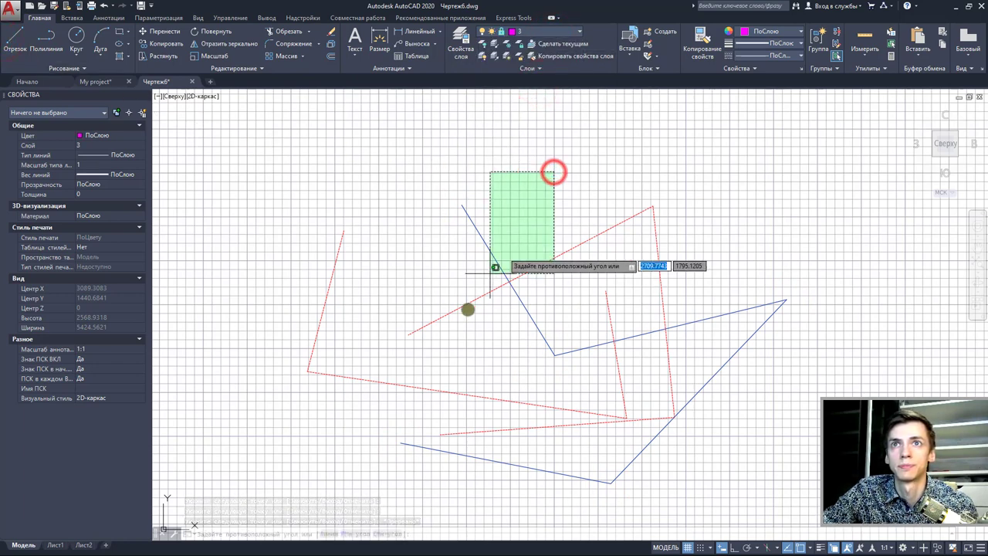
{"action": "key", "text": "Escape"}
{"action": "left_click", "coordinate": [15, 38]}
{"action": "left_click", "coordinate": [620, 129]}
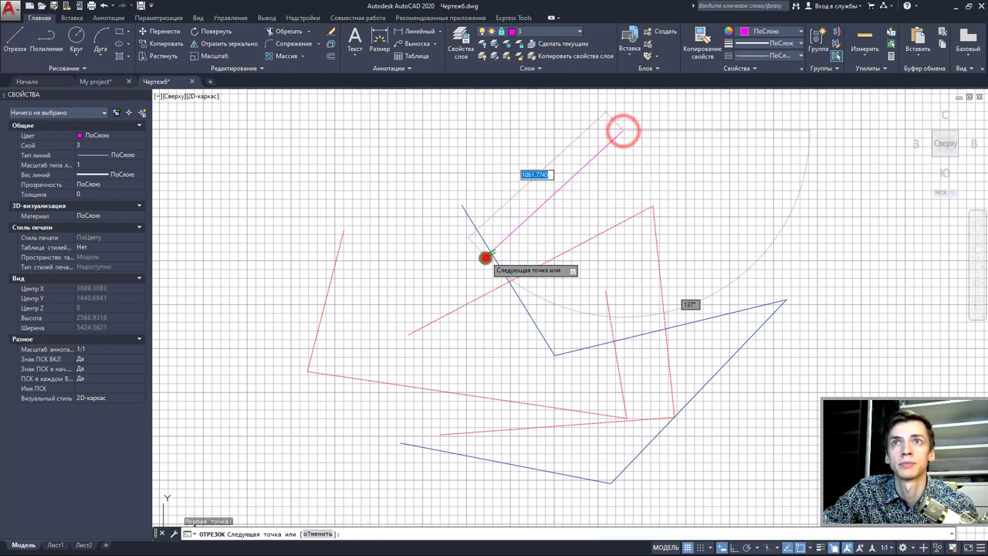
{"action": "left_click", "coordinate": [486, 257]}
{"action": "left_click", "coordinate": [487, 376]}
{"action": "left_click", "coordinate": [707, 299]}
{"action": "left_click", "coordinate": [802, 187]}
{"action": "left_click", "coordinate": [676, 158]}
{"action": "key", "text": "Escape"}
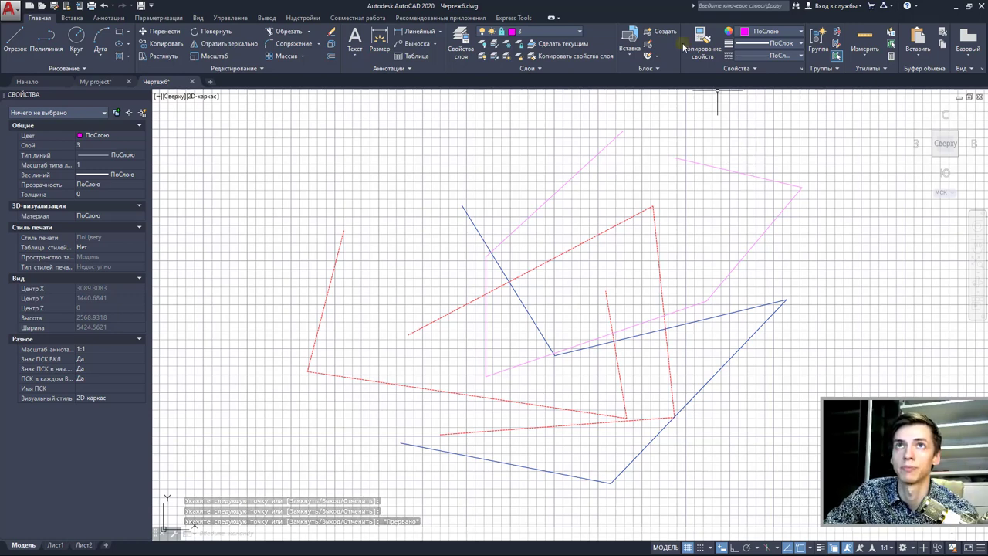
Step: Freeze layer 2 to hide its blue lines and turn off the drawing grid
{"action": "left_click", "coordinate": [556, 32]}
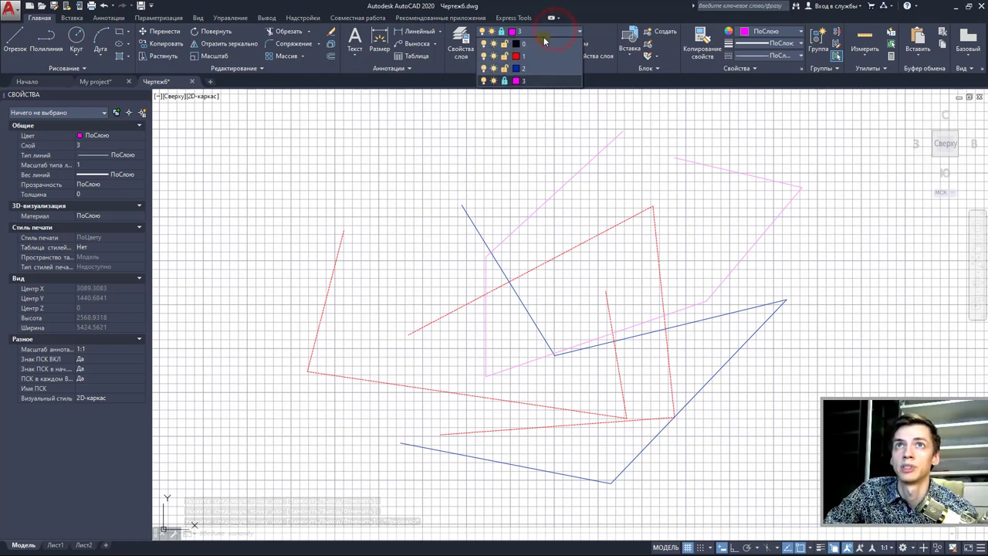
{"action": "left_click", "coordinate": [495, 69]}
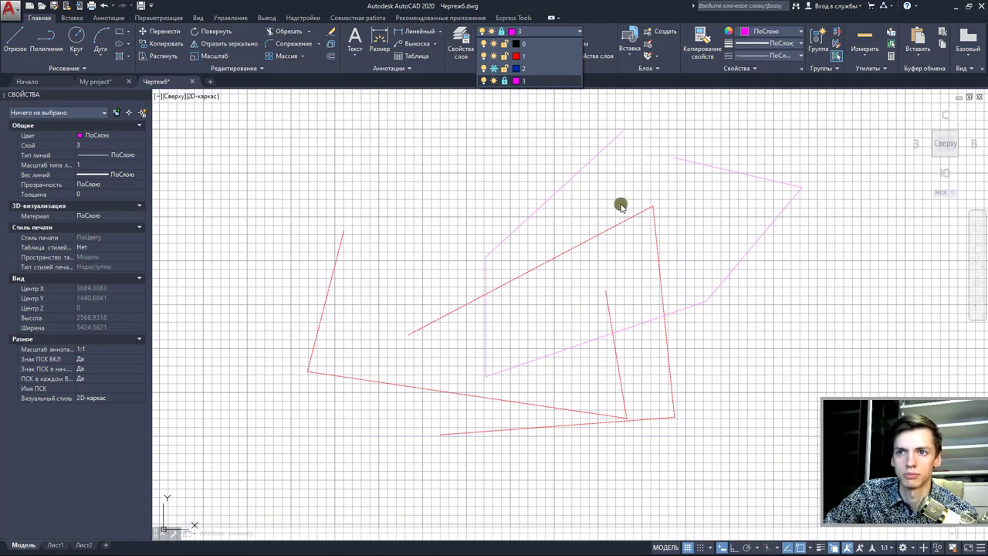
{"action": "key", "text": "Escape"}
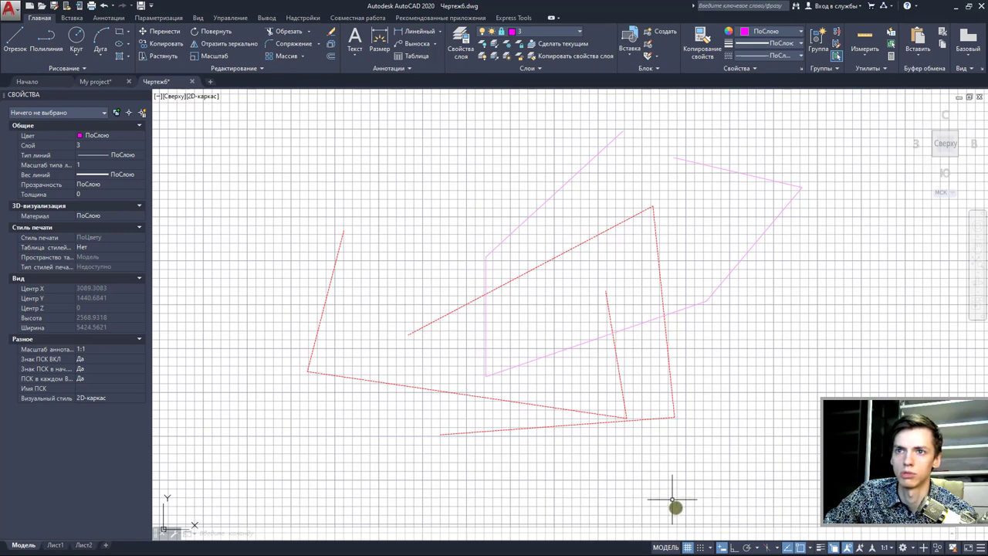
{"action": "left_click", "coordinate": [687, 548]}
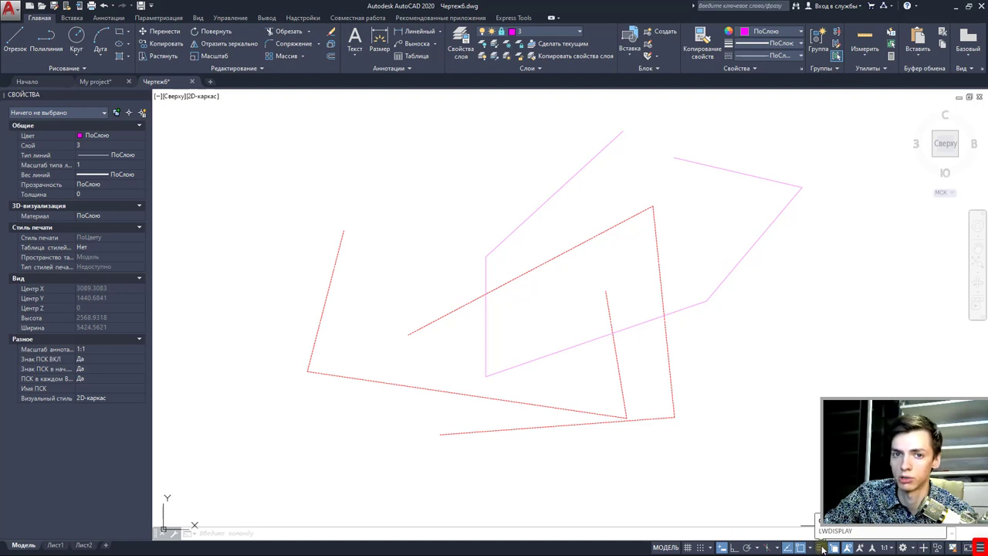
Step: Turn on lineweight display so layer 1's red lines draw thick, then inspect a magenta line
{"action": "left_click", "coordinate": [981, 547]}
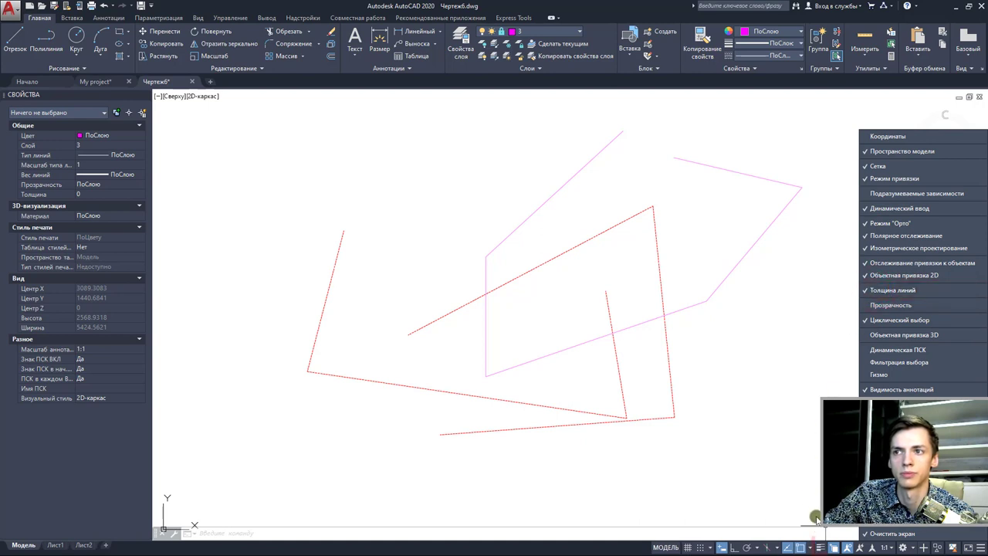
{"action": "left_click", "coordinate": [821, 548]}
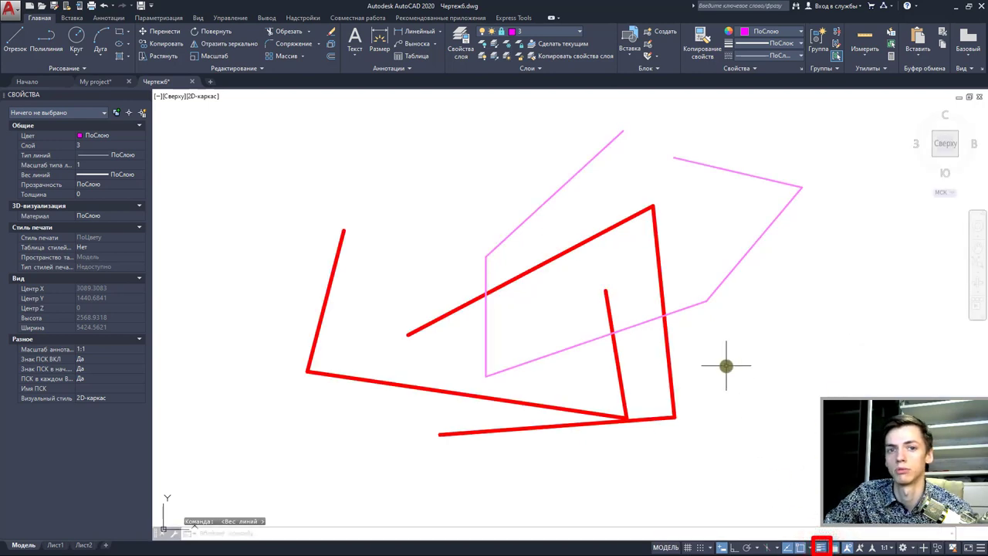
{"action": "left_click", "coordinate": [724, 281]}
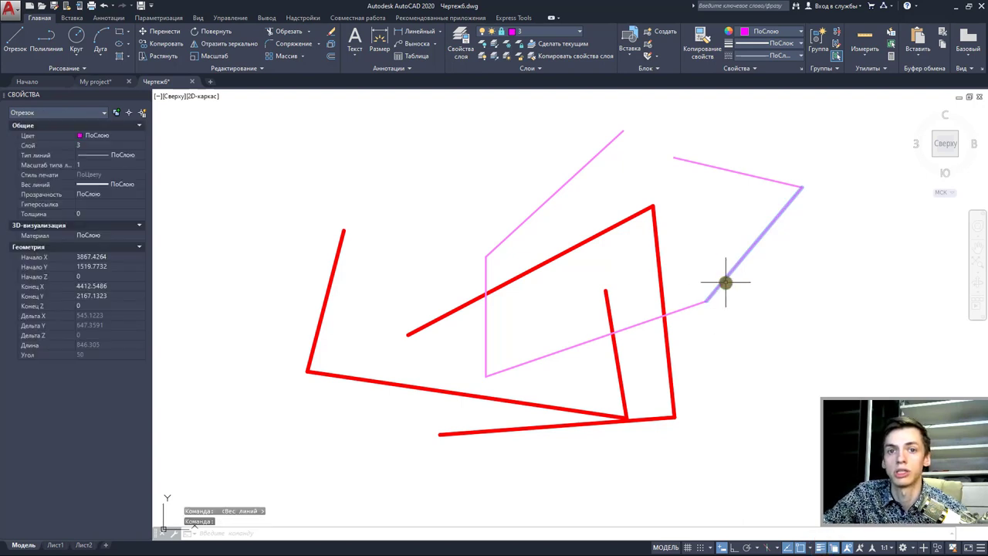
{"action": "key", "text": "Escape"}
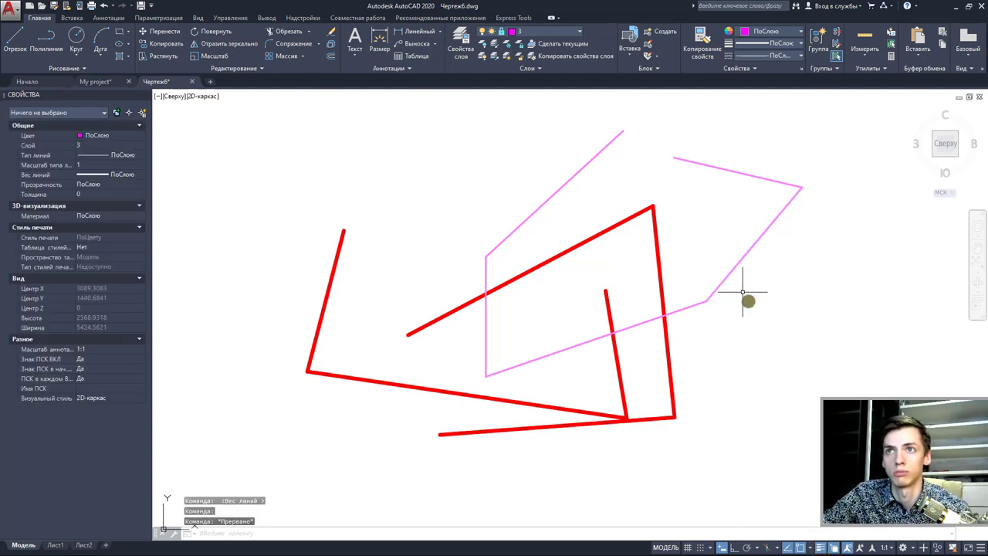
Step: Copy the selected red lines twice, to the right and to the lower right
{"action": "left_click", "coordinate": [757, 324]}
{"action": "key", "text": "Escape"}
{"action": "left_click", "coordinate": [695, 430]}
{"action": "left_click", "coordinate": [556, 392]}
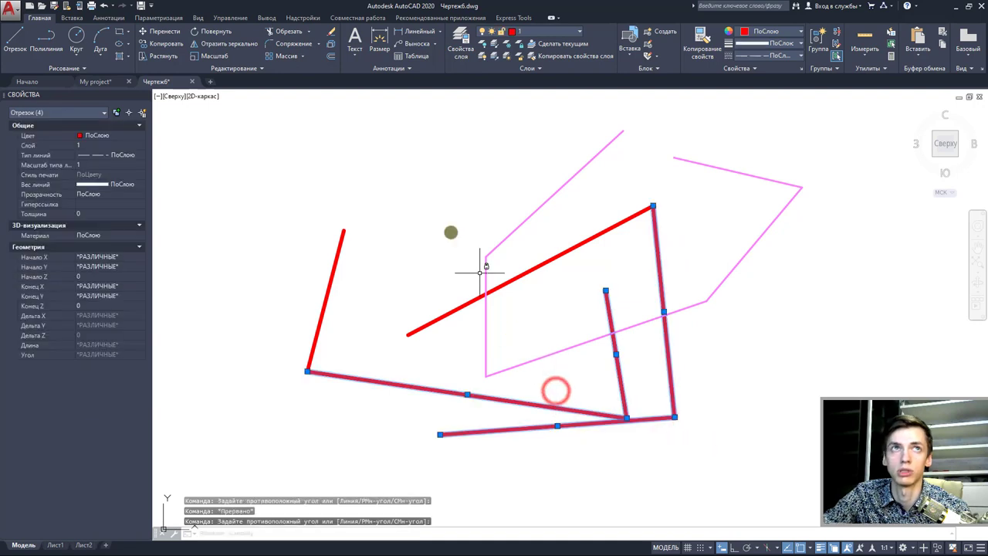
{"action": "left_click", "coordinate": [166, 44]}
{"action": "left_click", "coordinate": [627, 419]}
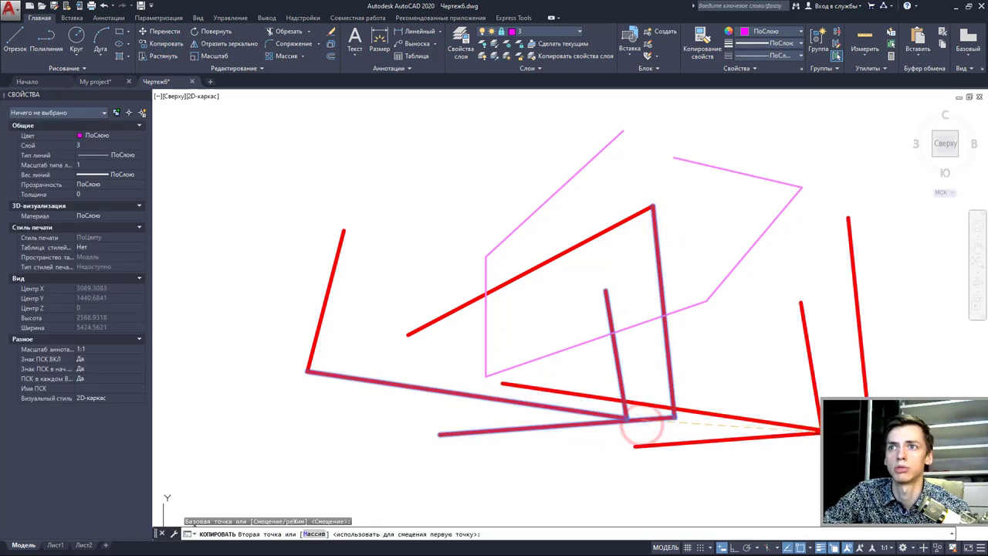
{"action": "left_click", "coordinate": [822, 430]}
{"action": "left_click", "coordinate": [667, 503]}
{"action": "key", "text": "Escape"}
Step: Window-select nine of the red lines and delete them
{"action": "left_click", "coordinate": [820, 497]}
{"action": "left_click", "coordinate": [574, 343]}
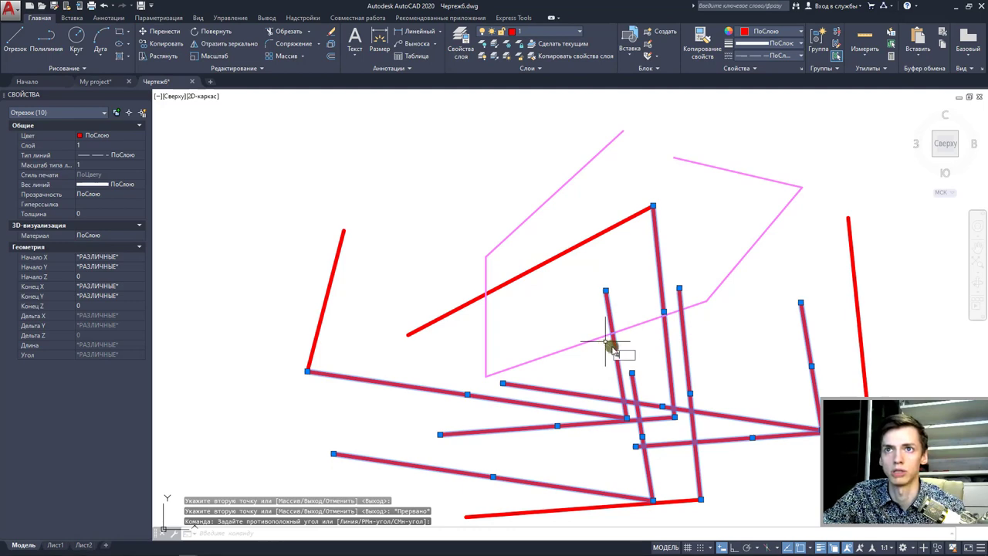
{"action": "key", "text": "Escape"}
{"action": "left_click", "coordinate": [788, 498]}
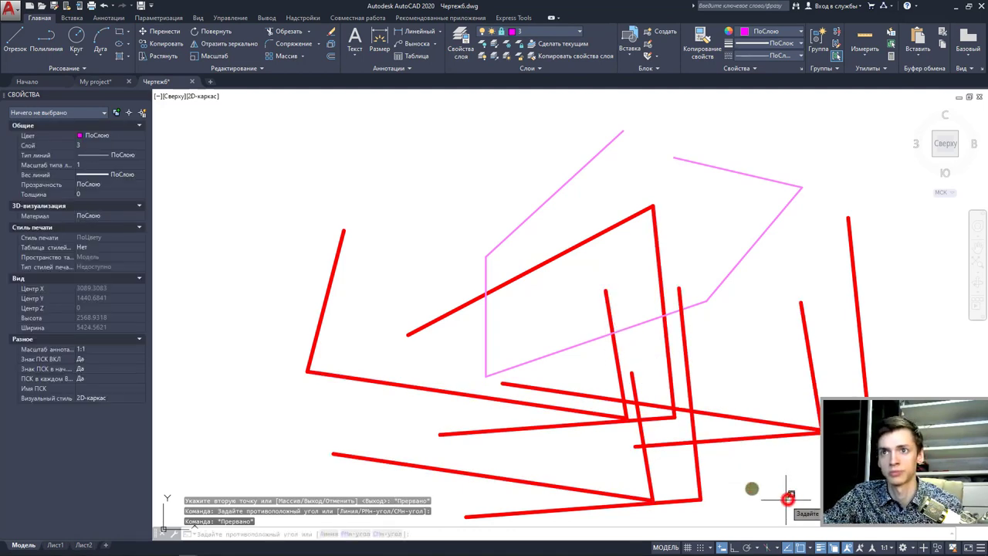
{"action": "left_click", "coordinate": [589, 376]}
{"action": "key", "text": "Delete"}
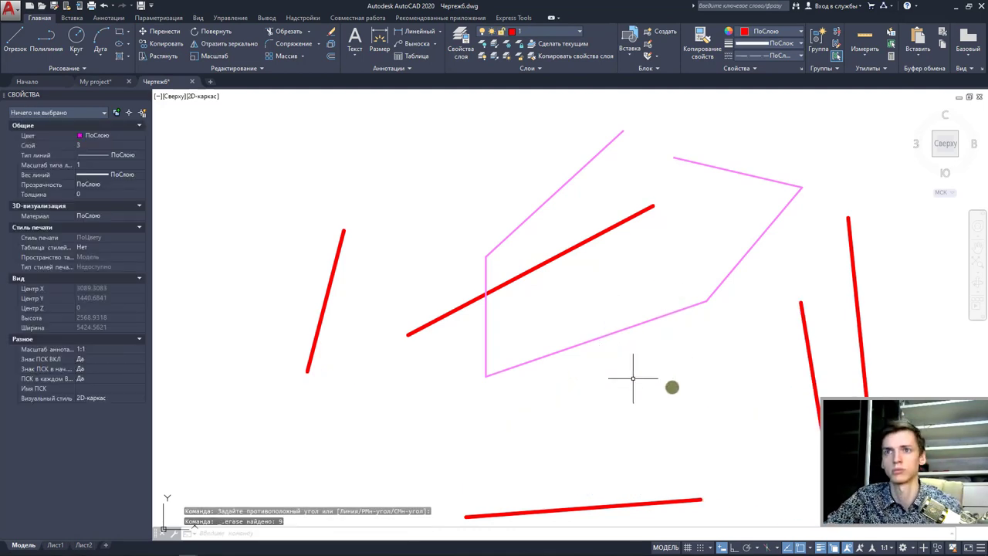
Step: Attempt to erase two magenta lines, then cancel the erase
{"action": "left_click", "coordinate": [708, 373]}
{"action": "left_click", "coordinate": [670, 278]}
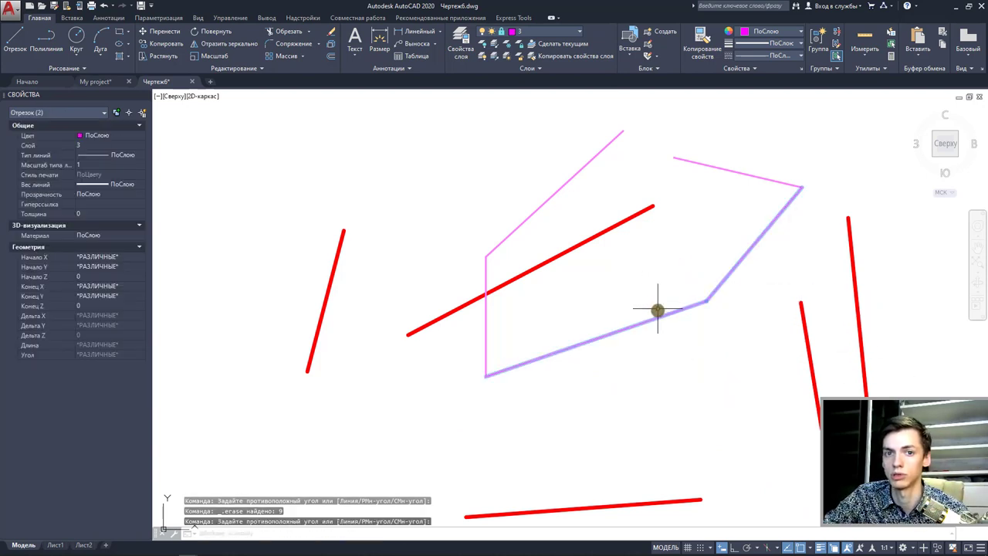
{"action": "key", "text": "Delete"}
{"action": "left_click", "coordinate": [715, 309]}
{"action": "left_click", "coordinate": [709, 298]}
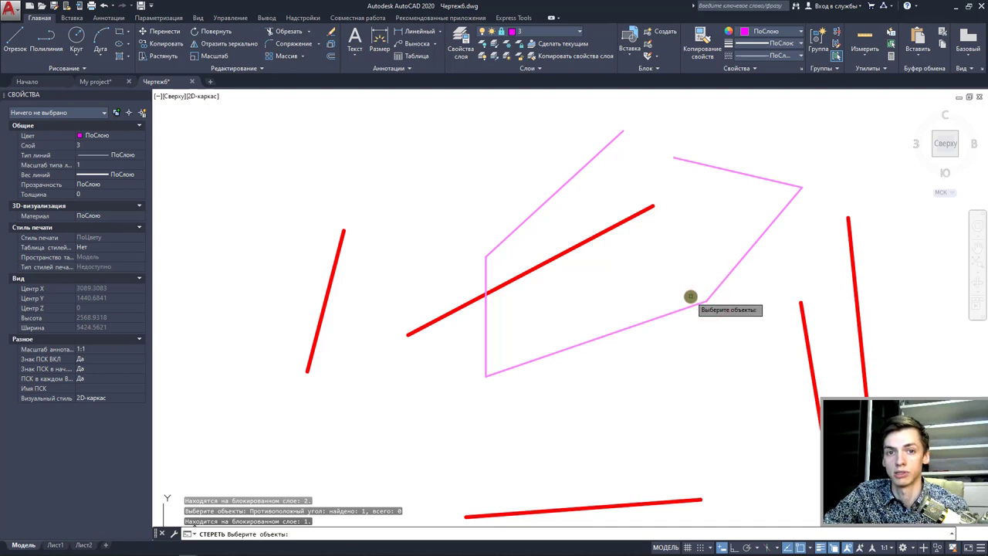
{"action": "key", "text": "Escape"}
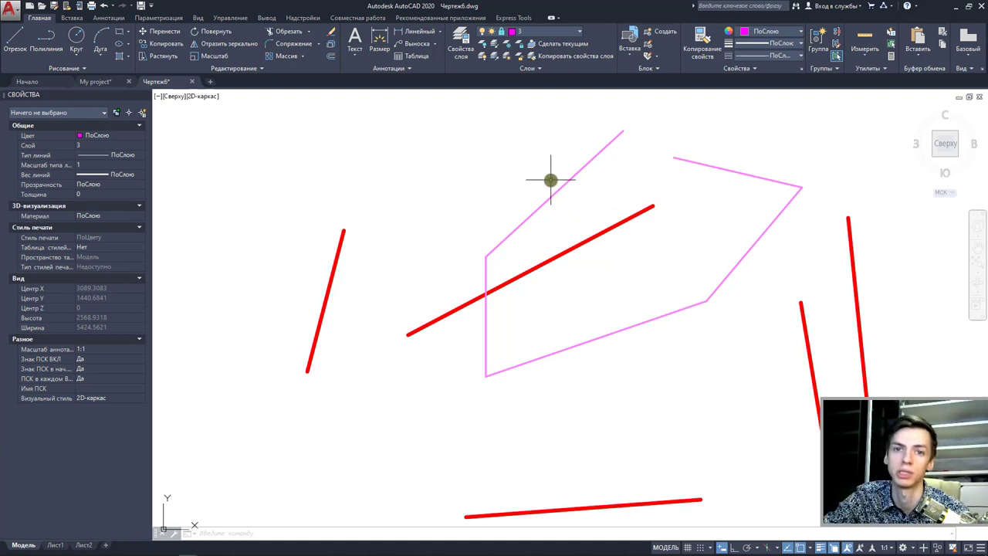
Step: Thaw layer 2 in the Layer dropdown to bring back its blue lines
{"action": "left_click", "coordinate": [544, 31]}
{"action": "left_click", "coordinate": [492, 70]}
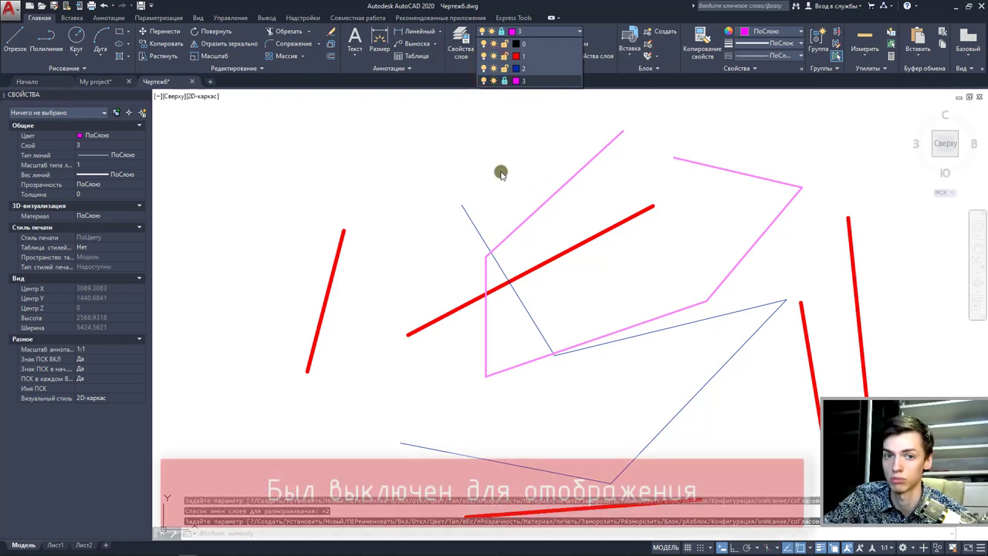
{"action": "left_click", "coordinate": [457, 76]}
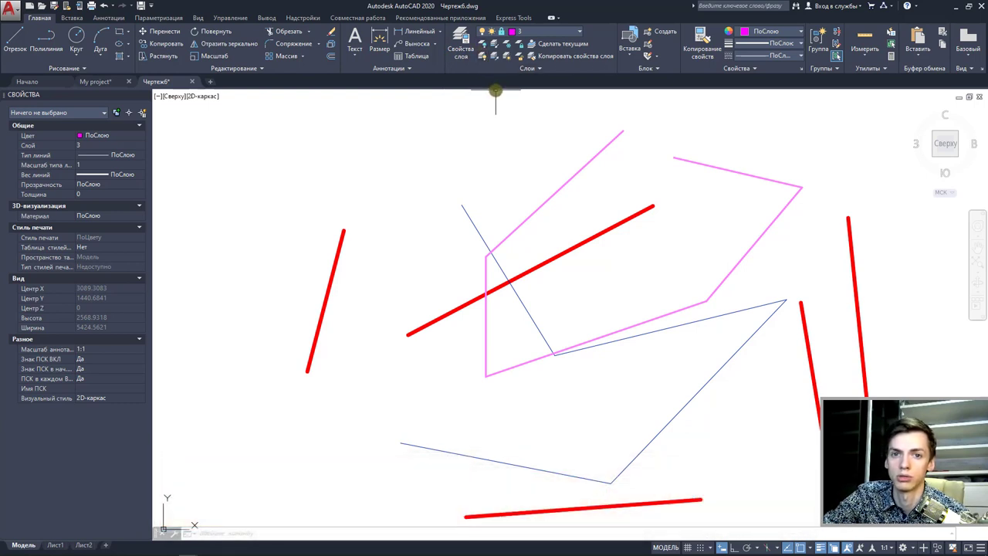
Step: Turn off layers 3 and 1 in Layer Properties, leaving only blue lines visible
{"action": "left_click", "coordinate": [467, 46]}
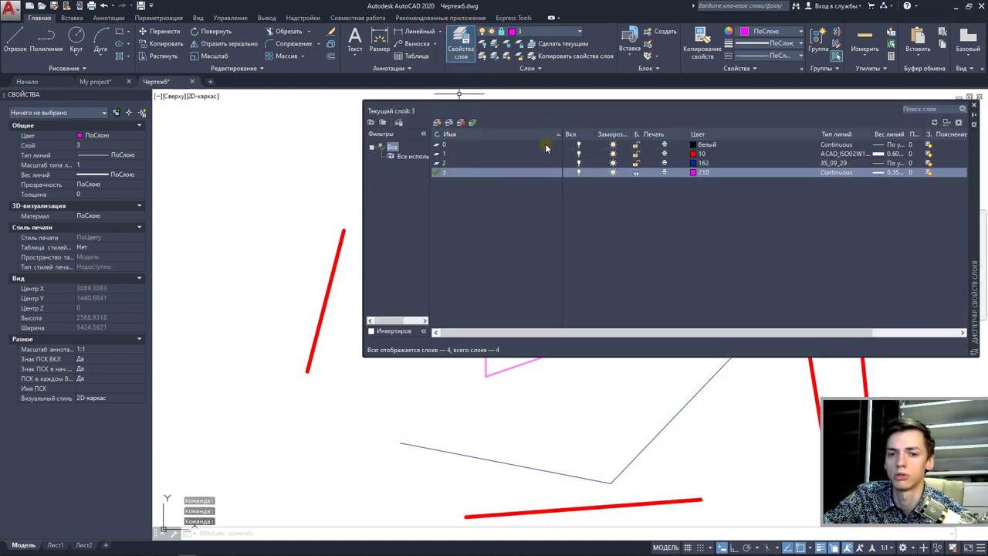
{"action": "left_click", "coordinate": [578, 172]}
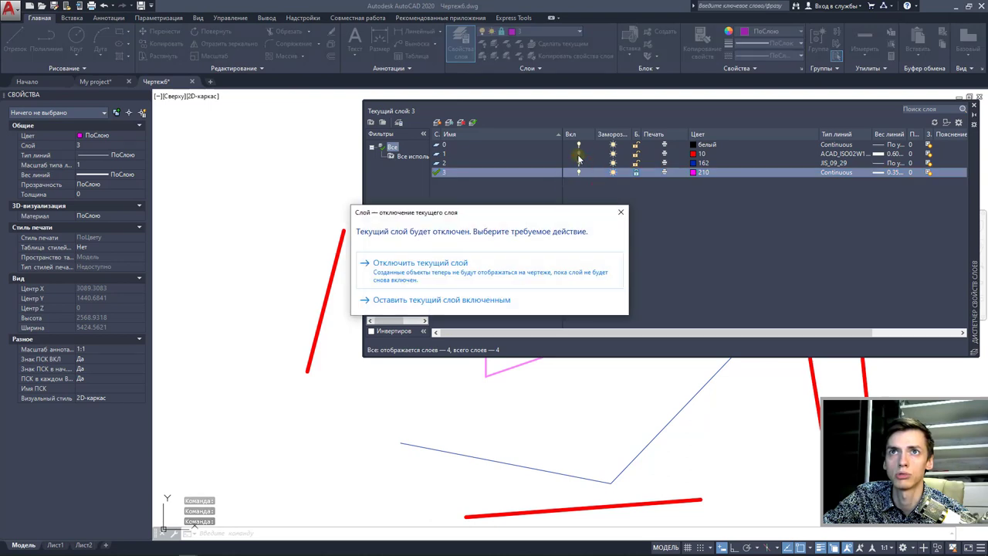
{"action": "left_click", "coordinate": [551, 276]}
{"action": "left_click", "coordinate": [578, 154]}
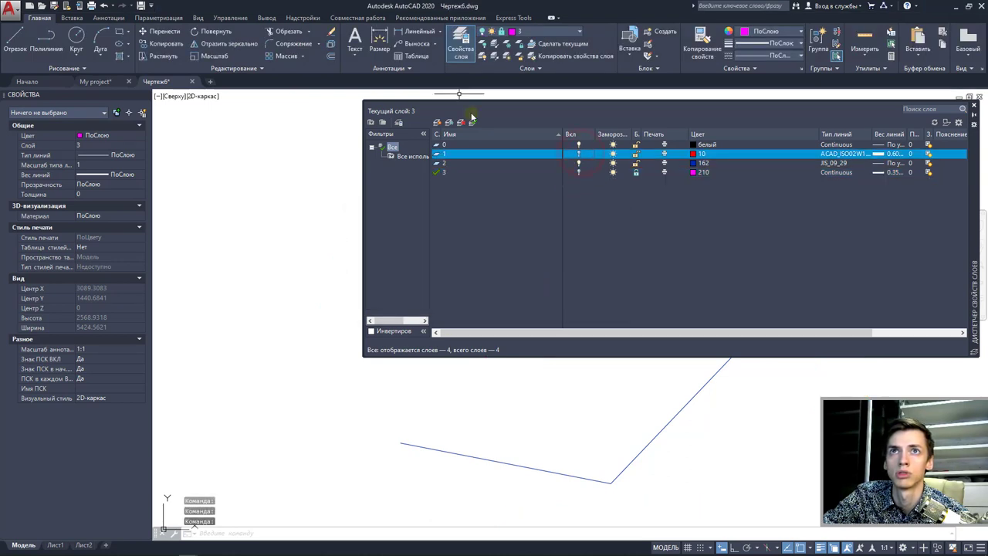
{"action": "left_click", "coordinate": [461, 46]}
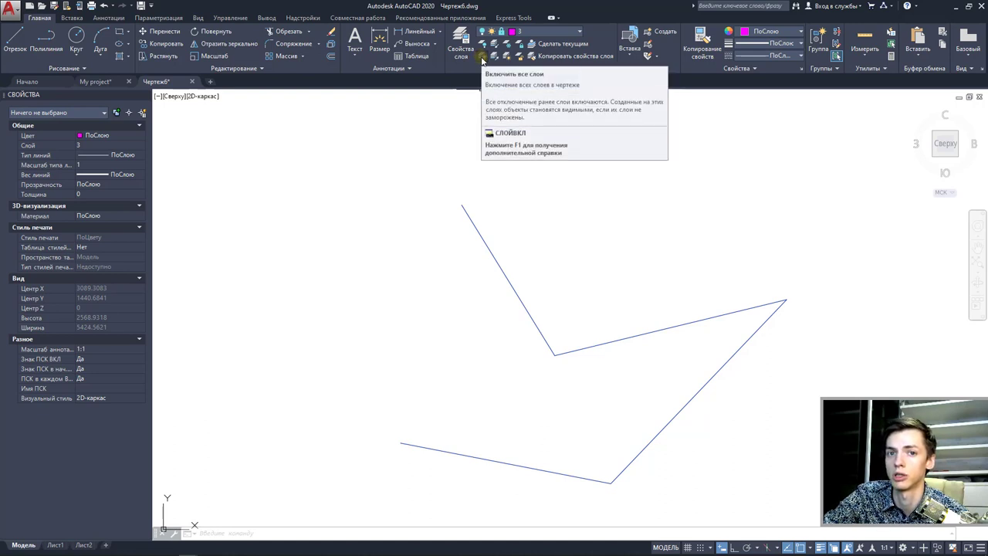
Step: Turn all layers on, then switch off layers 3, 1 and 2 by picking their magenta, red and blue lines
{"action": "left_click", "coordinate": [481, 57]}
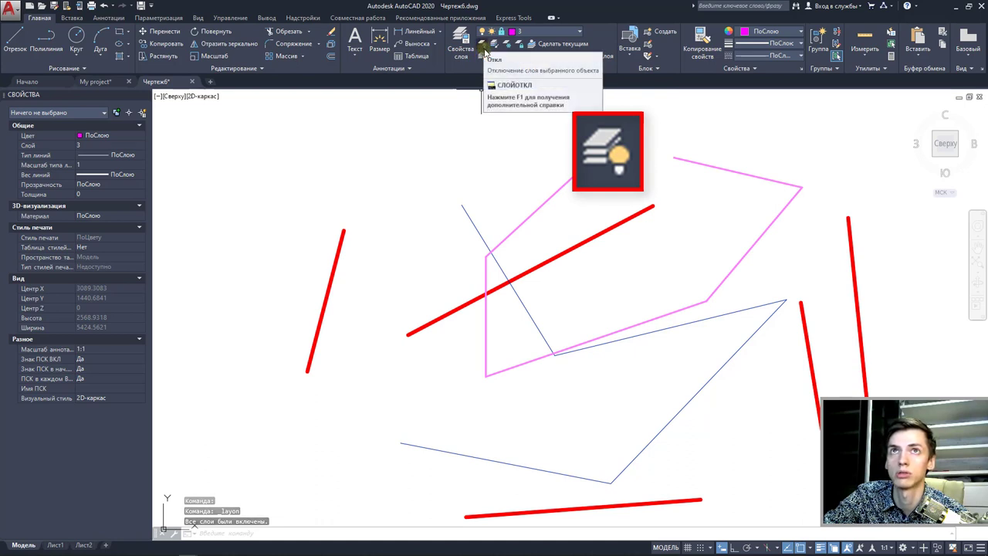
{"action": "left_click", "coordinate": [484, 49]}
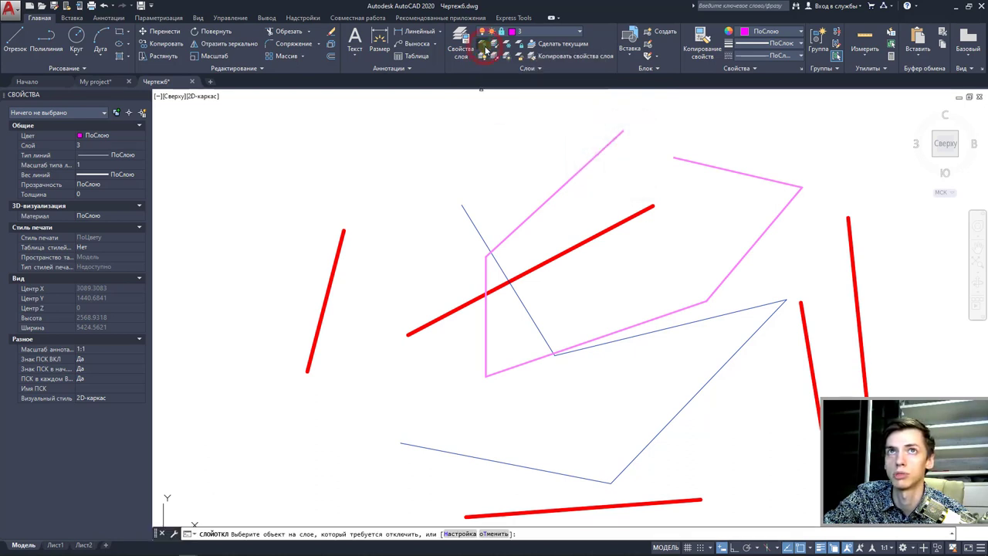
{"action": "left_click", "coordinate": [511, 372]}
{"action": "left_click", "coordinate": [537, 394]}
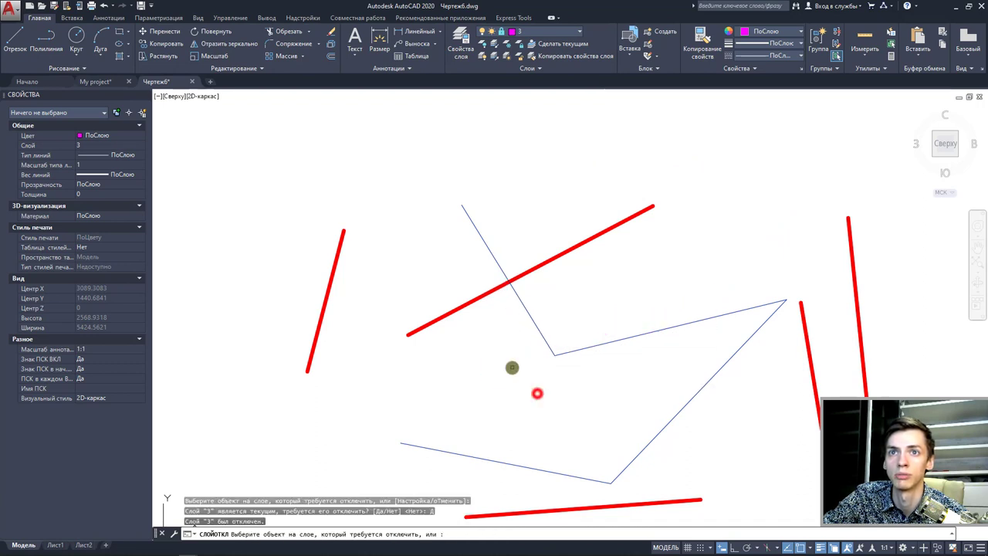
{"action": "left_click", "coordinate": [510, 278]}
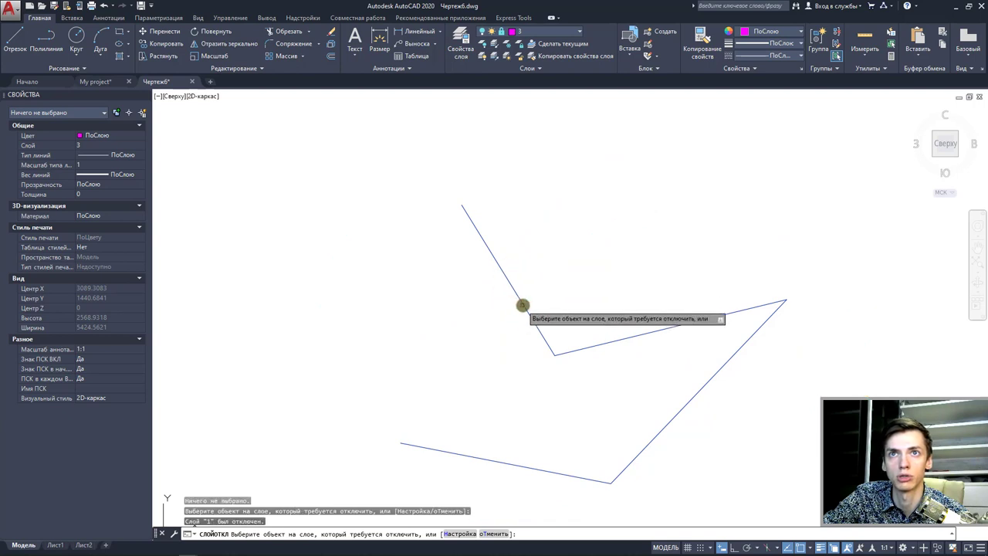
{"action": "left_click", "coordinate": [523, 305]}
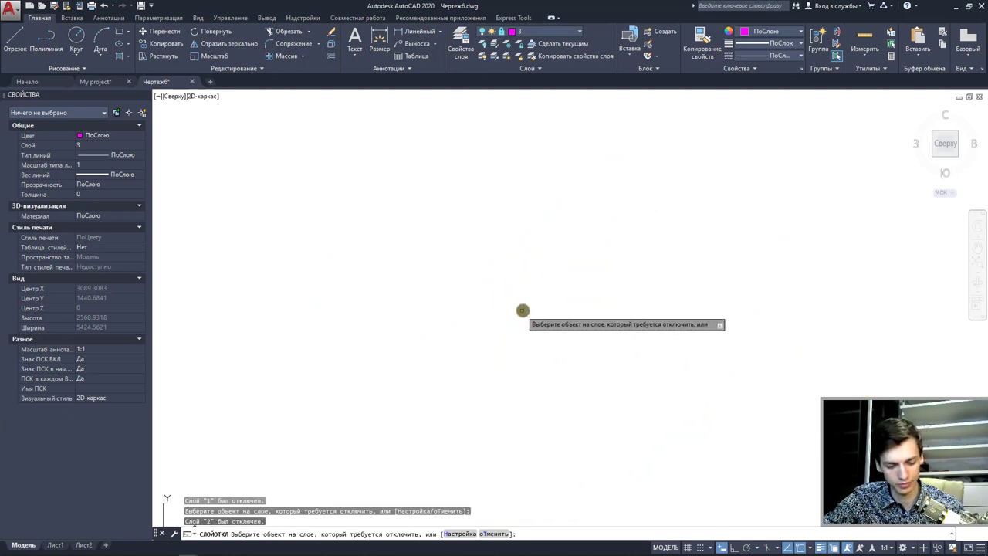
Step: Undo the switch-offs of layers 2, 1 and 3 with U at the LAYOFF prompt
{"action": "type", "text": "u"}
{"action": "key", "text": "Return"}
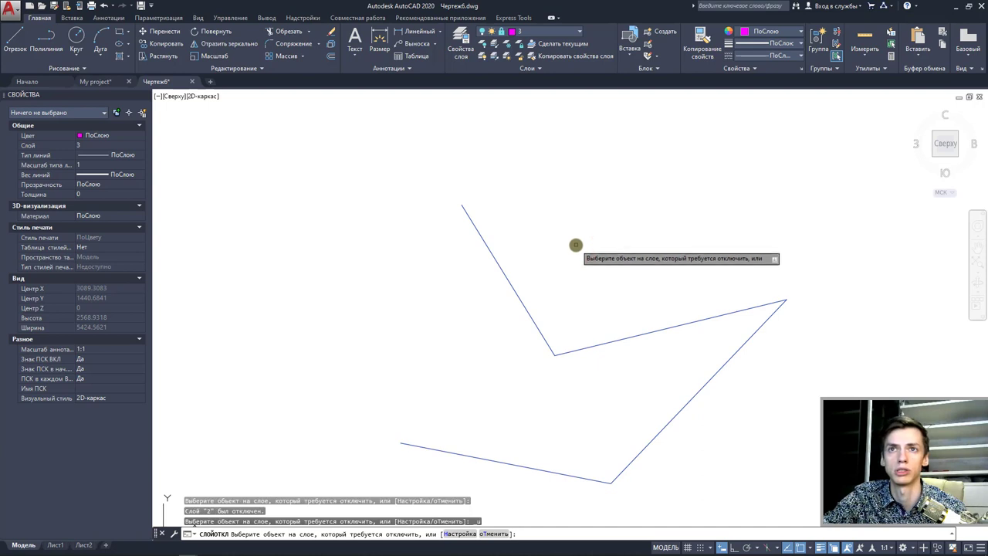
{"action": "type", "text": "u"}
{"action": "key", "text": "Return"}
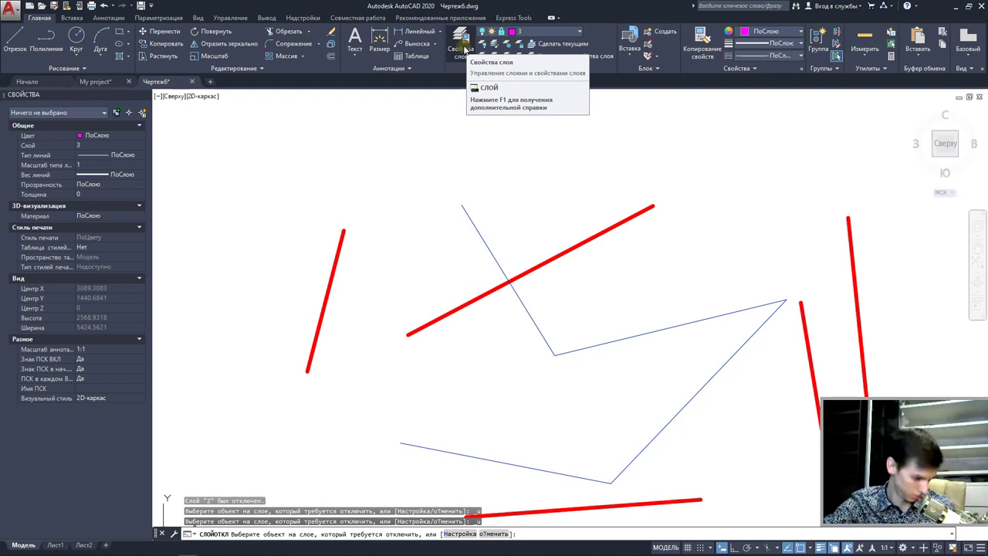
{"action": "type", "text": "u"}
{"action": "key", "text": "Return"}
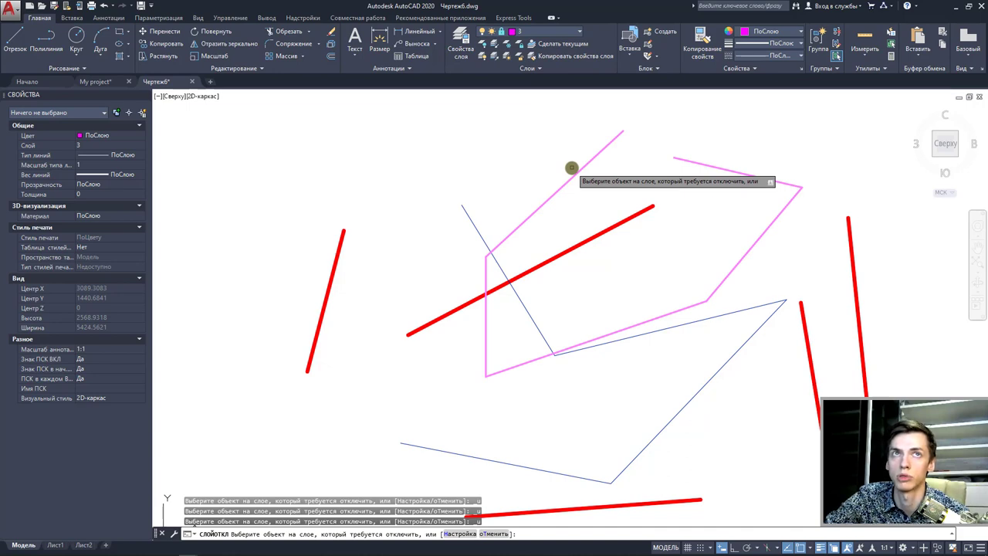
Step: Switch to My project.dwg, frame the first-floor plan, and expand the Layers panel slide-out
{"action": "left_click", "coordinate": [95, 81]}
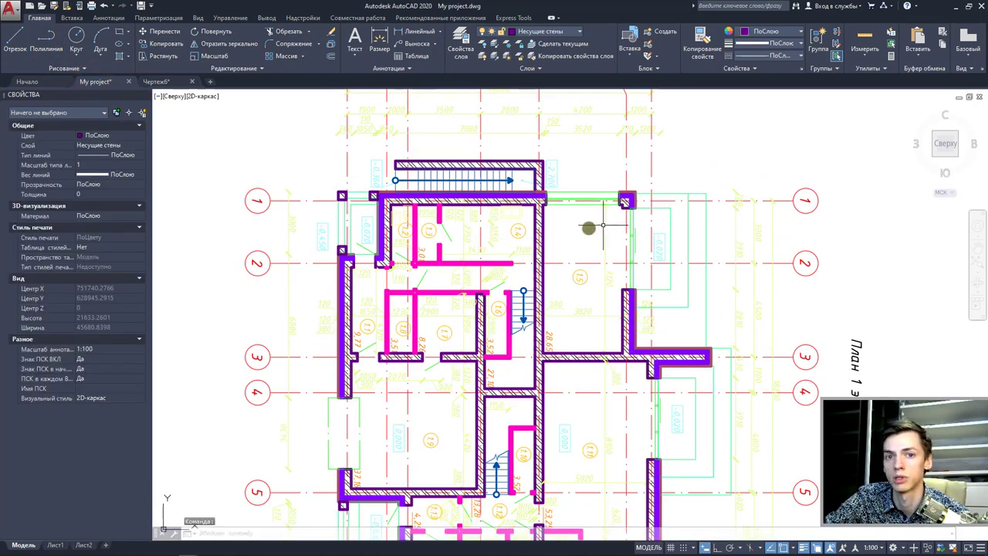
{"action": "scroll", "coordinate": [589, 224], "scroll_direction": "down", "scroll_amount": 2}
{"action": "scroll", "coordinate": [524, 344], "scroll_direction": "down", "scroll_amount": 2}
{"action": "scroll", "coordinate": [524, 344], "scroll_direction": "up", "scroll_amount": 4}
{"action": "middle_click_drag", "start_coordinate": [563, 324], "coordinate": [587, 278]}
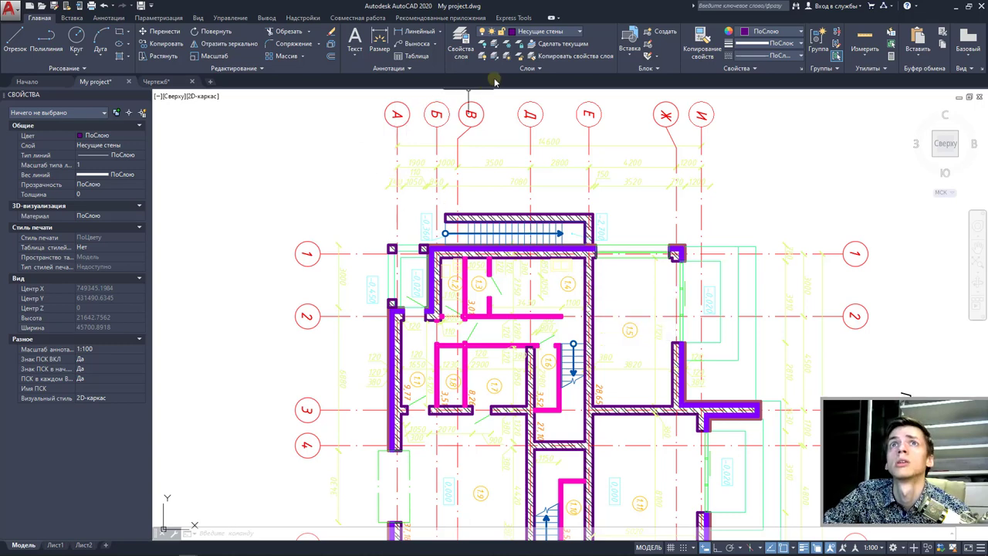
{"action": "left_click", "coordinate": [531, 68]}
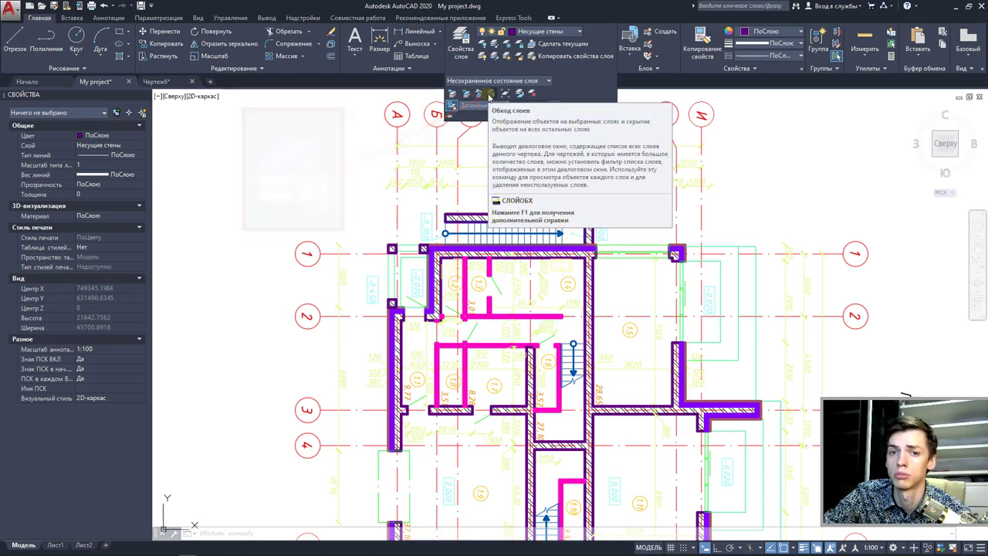
{"action": "left_click", "coordinate": [490, 94]}
{"action": "left_click", "coordinate": [445, 282]}
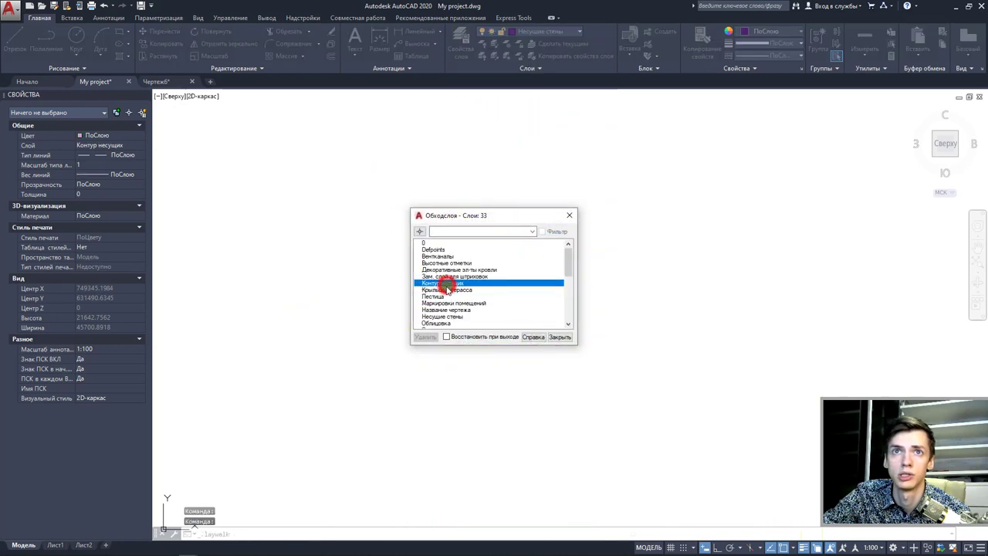
{"action": "left_click", "coordinate": [444, 290]}
{"action": "left_click", "coordinate": [442, 310]}
{"action": "scroll", "coordinate": [443, 294], "scroll_direction": "down", "scroll_amount": 1}
{"action": "scroll", "coordinate": [448, 286], "scroll_direction": "down", "scroll_amount": 1}
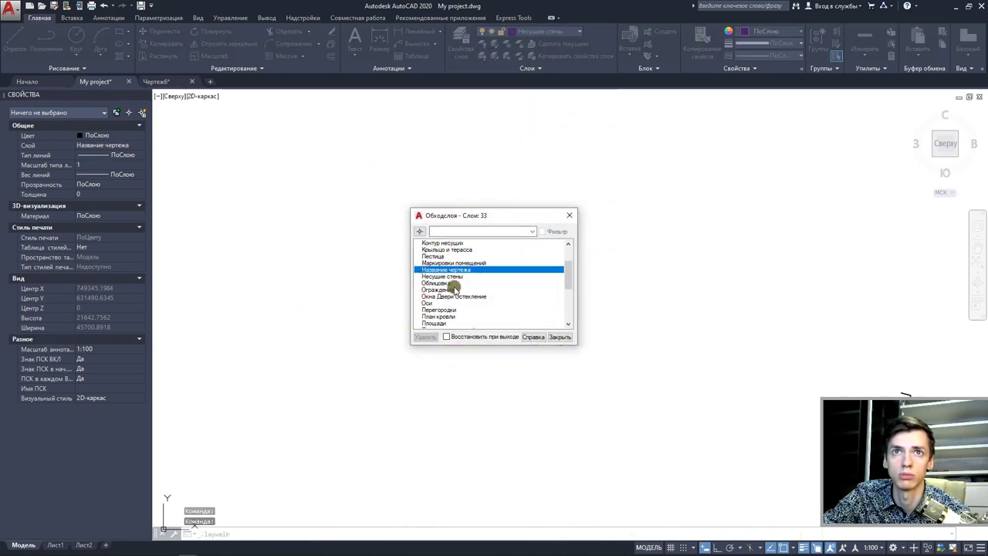
{"action": "scroll", "coordinate": [448, 286], "scroll_direction": "down", "scroll_amount": 1}
{"action": "scroll", "coordinate": [453, 292], "scroll_direction": "down", "scroll_amount": 2}
{"action": "scroll", "coordinate": [454, 290], "scroll_direction": "down", "scroll_amount": 2}
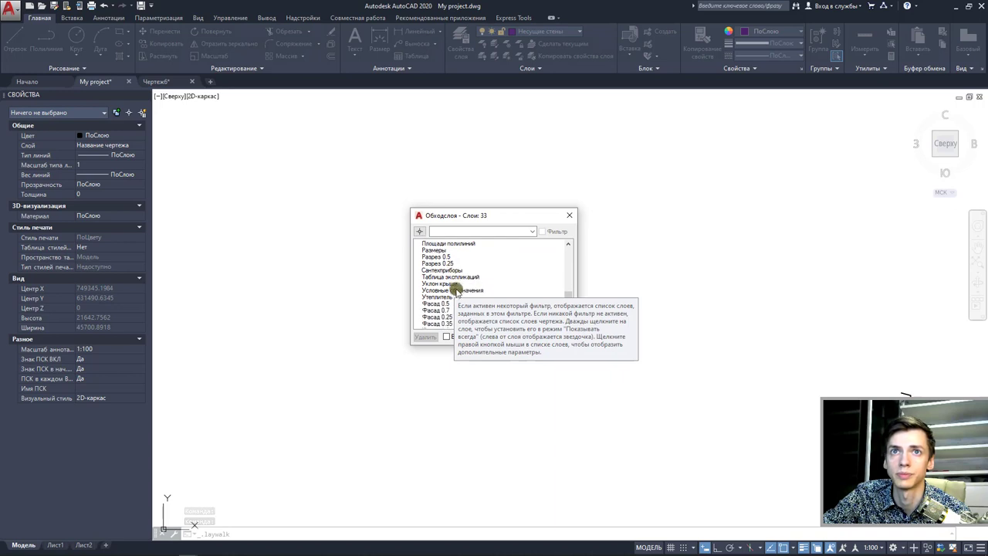
{"action": "scroll", "coordinate": [454, 286], "scroll_direction": "down", "scroll_amount": 1}
{"action": "scroll", "coordinate": [455, 281], "scroll_direction": "up", "scroll_amount": 4}
{"action": "scroll", "coordinate": [453, 280], "scroll_direction": "up", "scroll_amount": 2}
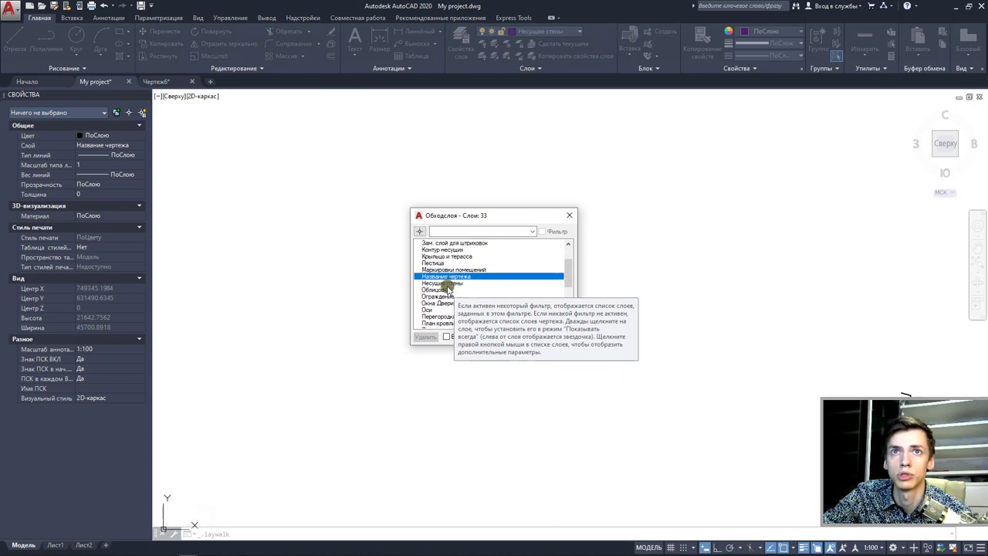
{"action": "left_click", "coordinate": [446, 283]}
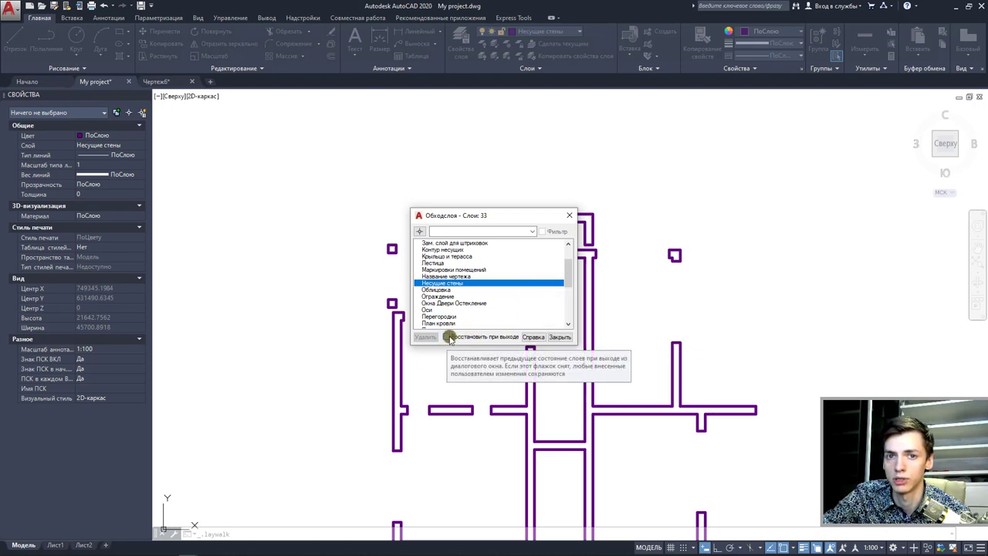
{"action": "left_click", "coordinate": [447, 339]}
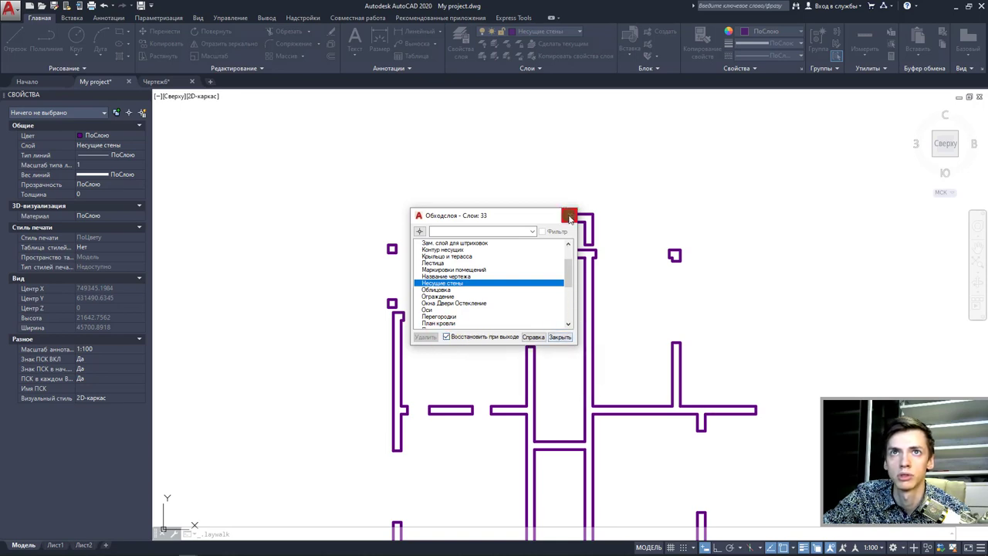
{"action": "left_click", "coordinate": [569, 217]}
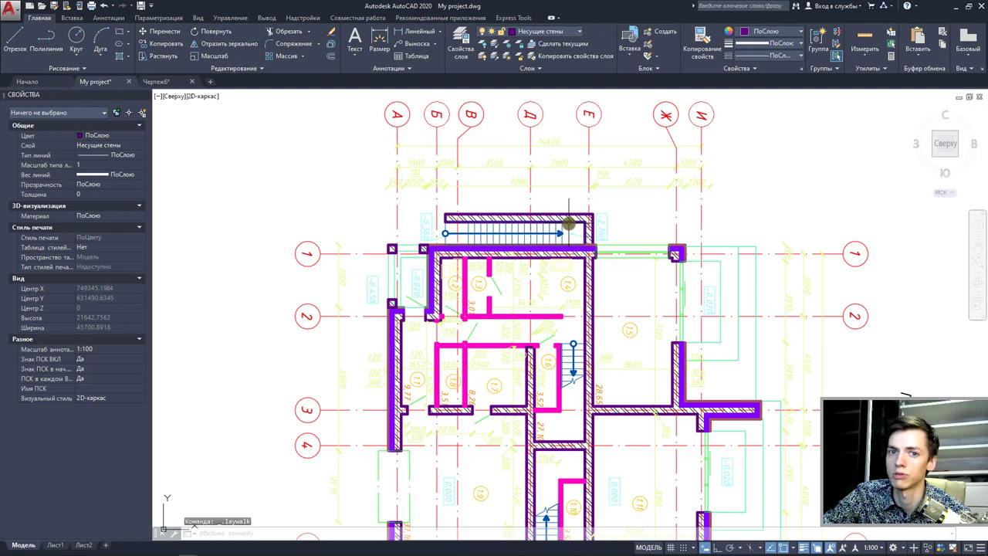
Step: Layer Walk to Несущие стены with Restore on exit unticked, leaving only the walls visible
{"action": "left_click", "coordinate": [522, 68]}
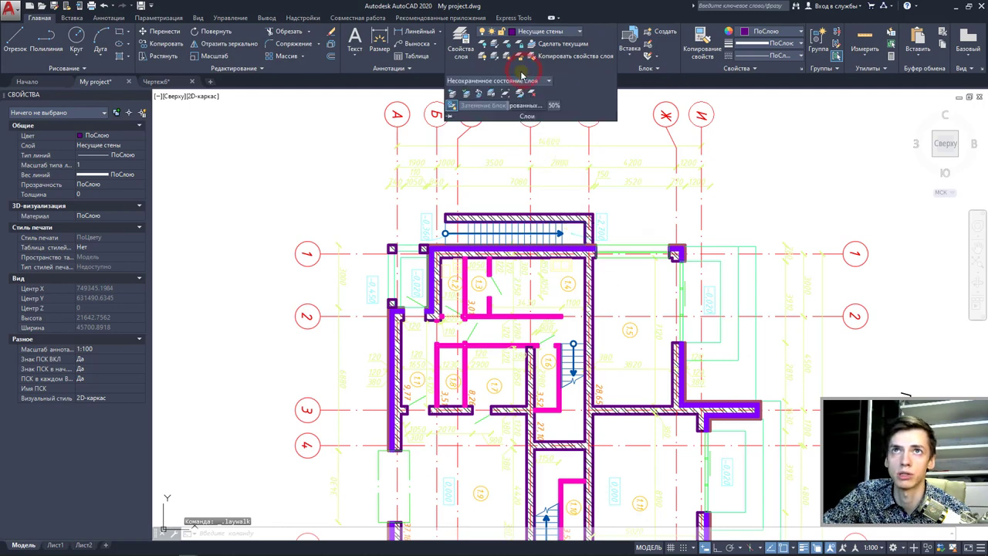
{"action": "left_click", "coordinate": [491, 93]}
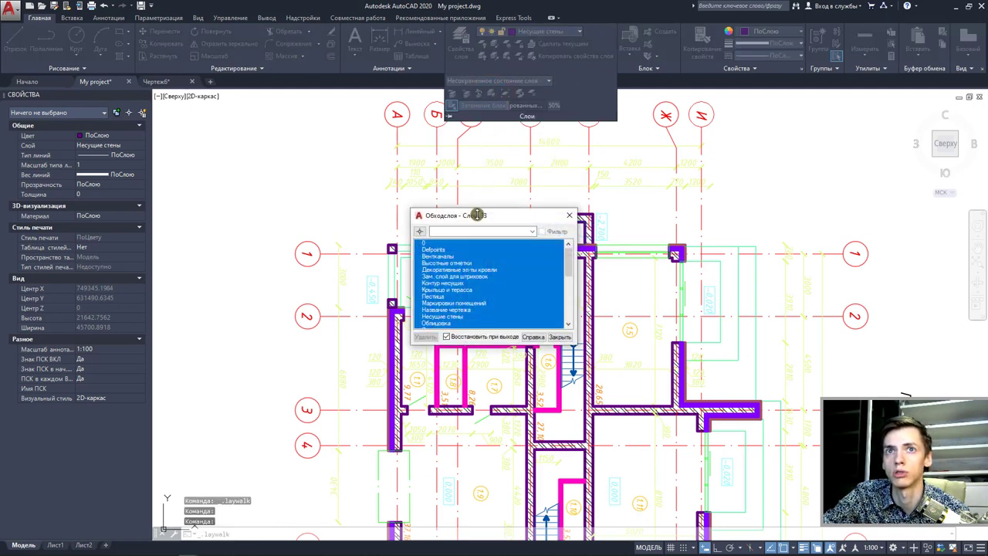
{"action": "left_click", "coordinate": [427, 310]}
{"action": "scroll", "coordinate": [432, 308], "scroll_direction": "down", "scroll_amount": 2}
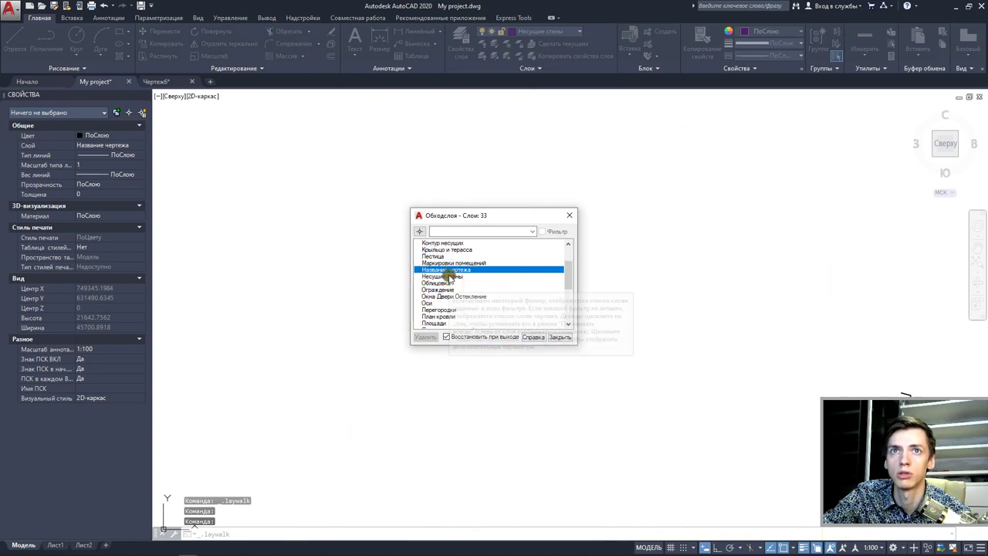
{"action": "left_click", "coordinate": [444, 276]}
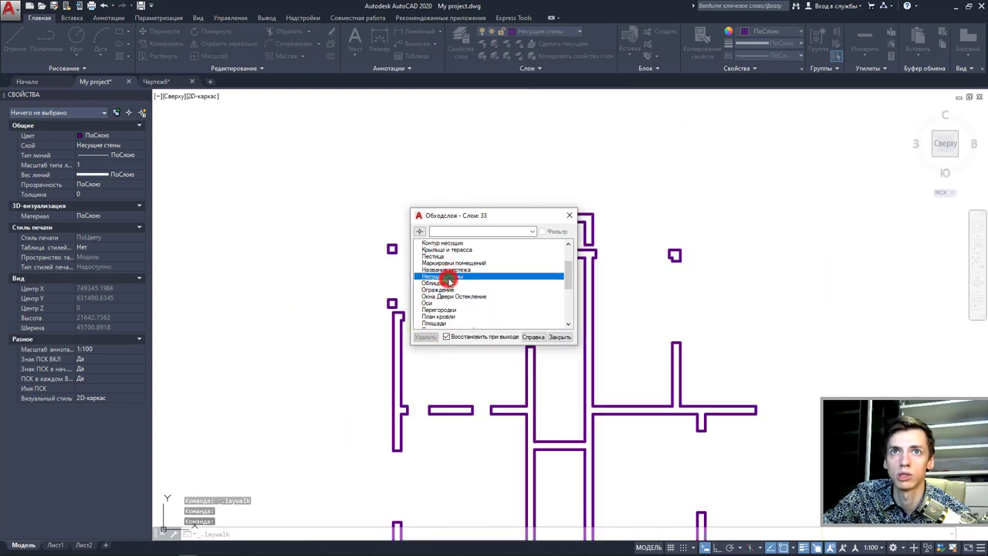
{"action": "left_click", "coordinate": [446, 338]}
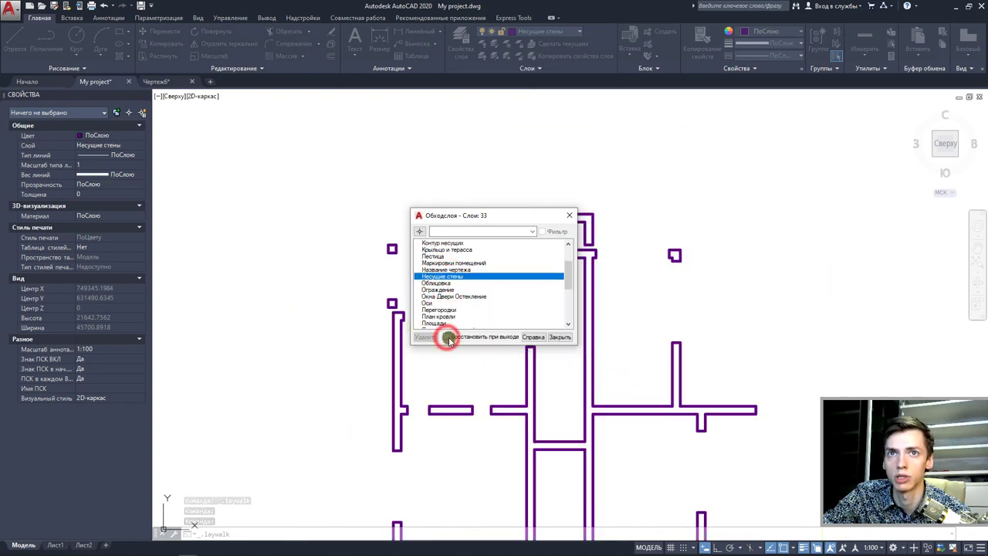
{"action": "left_click", "coordinate": [566, 337]}
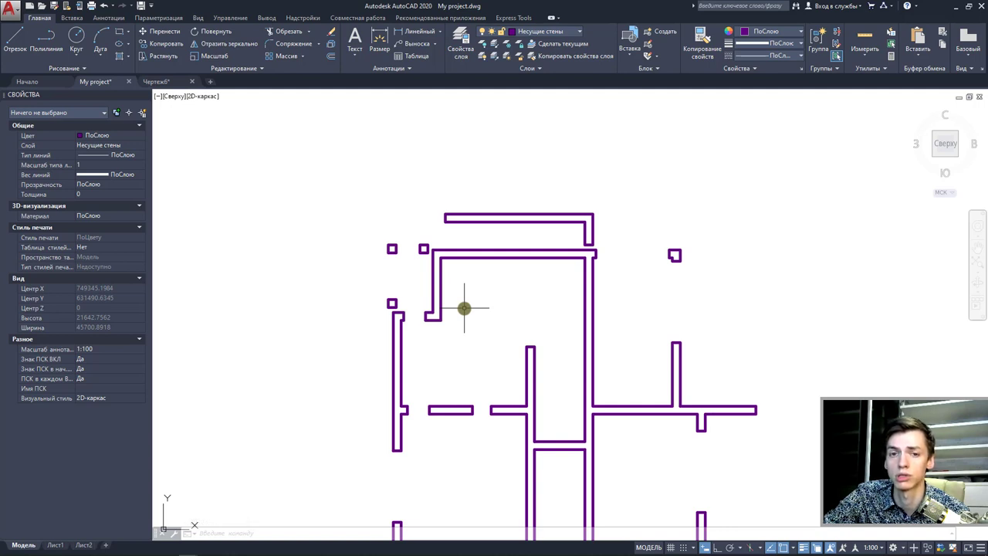
Step: Walk the layers again through Перегородки and Окна Двери Остекление, ending on the Оси axis grid
{"action": "left_click", "coordinate": [523, 68]}
{"action": "left_click", "coordinate": [495, 95]}
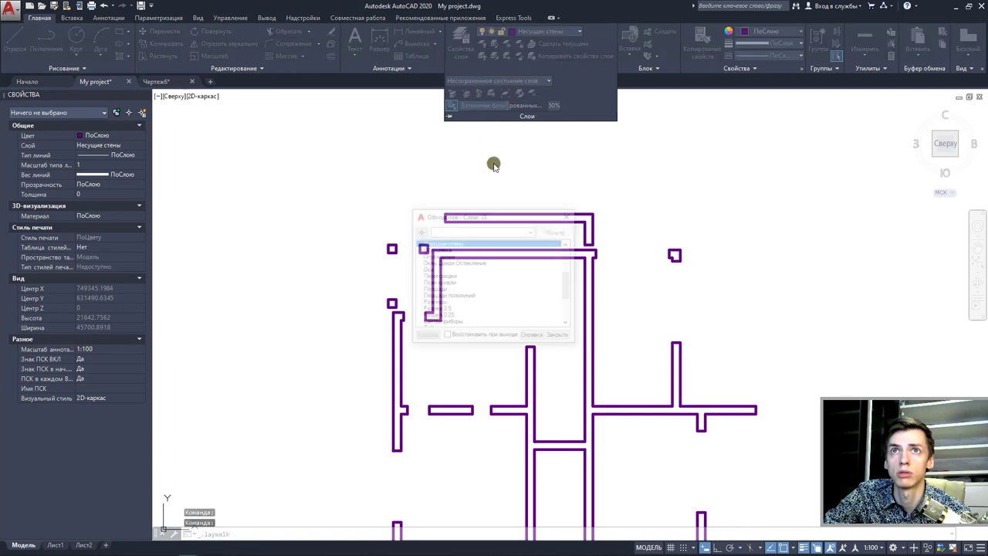
{"action": "left_click", "coordinate": [440, 282]}
{"action": "left_click", "coordinate": [438, 276]}
{"action": "scroll", "coordinate": [438, 276], "scroll_direction": "down", "scroll_amount": 1}
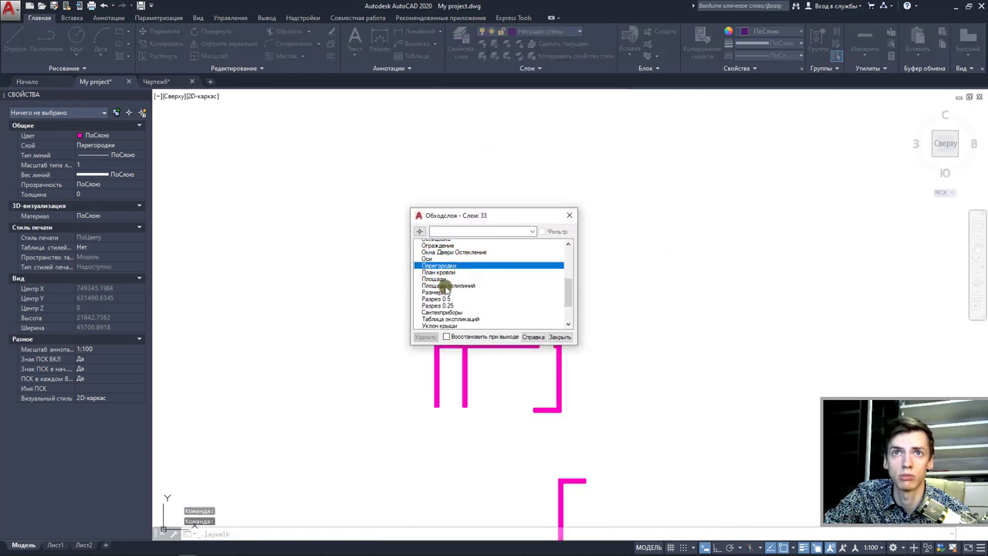
{"action": "left_click", "coordinate": [430, 244]}
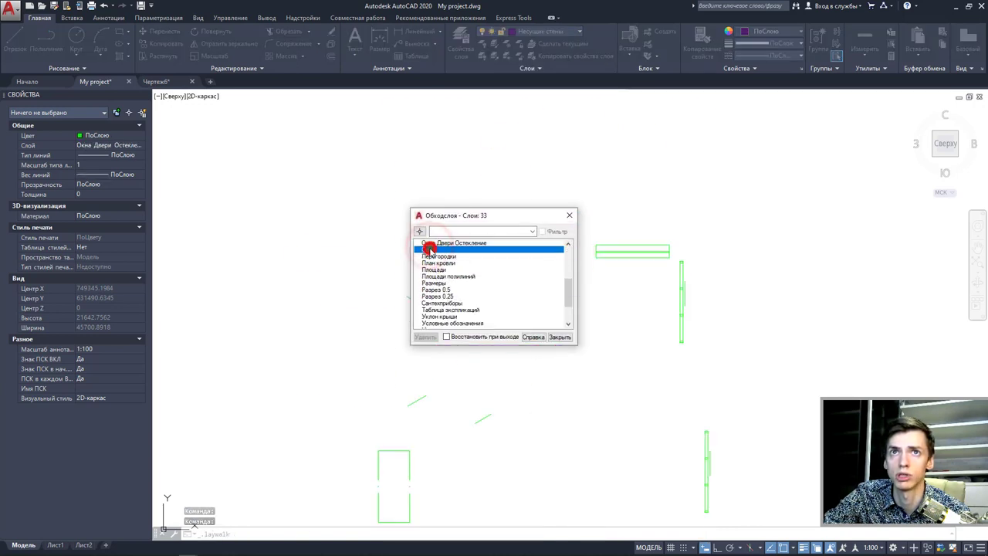
{"action": "left_click", "coordinate": [452, 249]}
{"action": "left_click", "coordinate": [570, 216]}
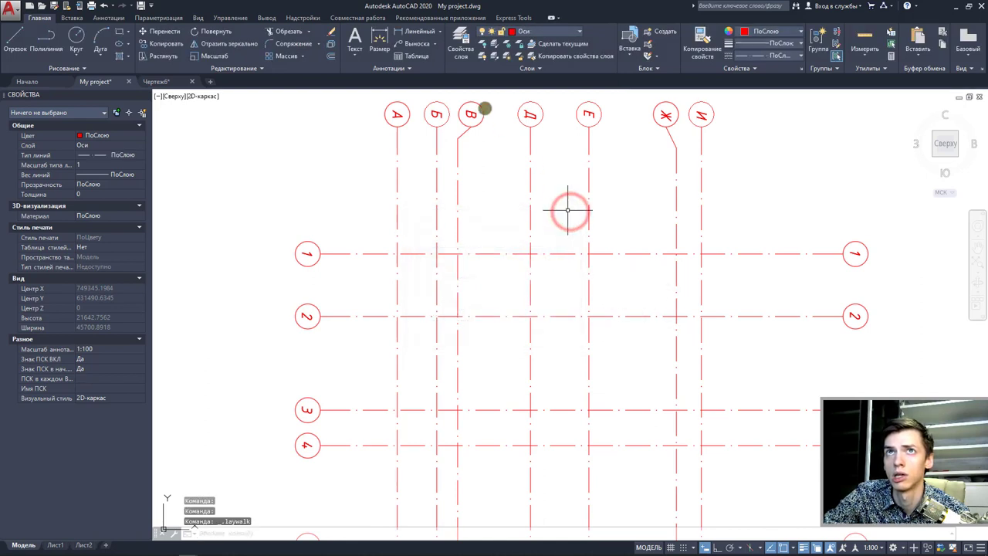
{"action": "left_click", "coordinate": [541, 32]}
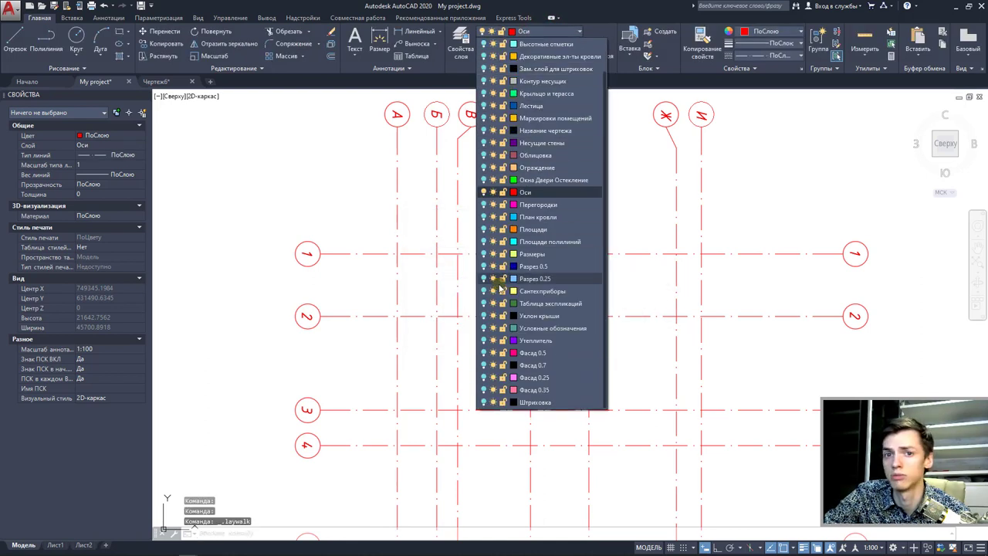
{"action": "scroll", "coordinate": [509, 267], "scroll_direction": "up", "scroll_amount": 1}
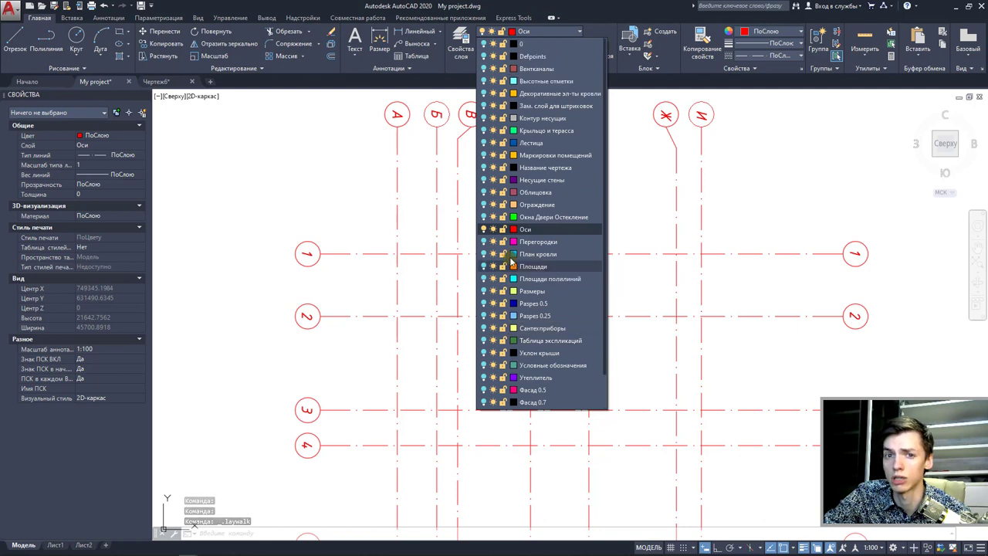
{"action": "left_click", "coordinate": [423, 151]}
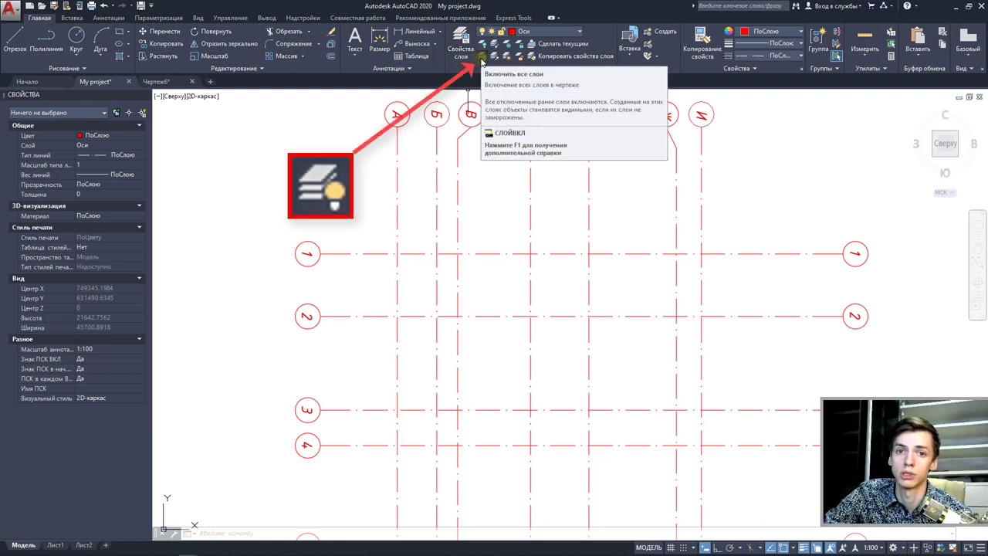
Step: Turn all floor-plan layers back on with LAYON and expand the Layers panel slide-out
{"action": "left_click", "coordinate": [481, 60]}
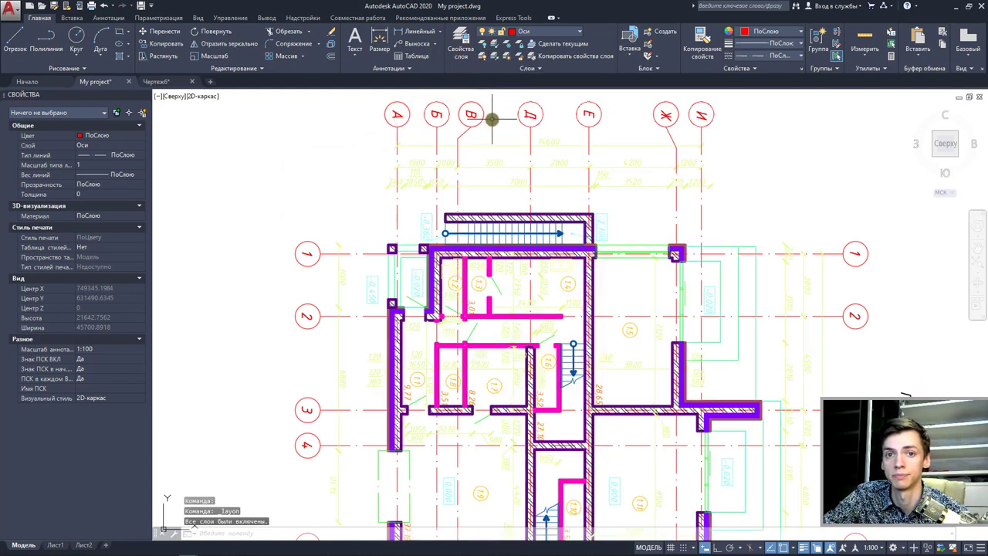
{"action": "left_click", "coordinate": [531, 69]}
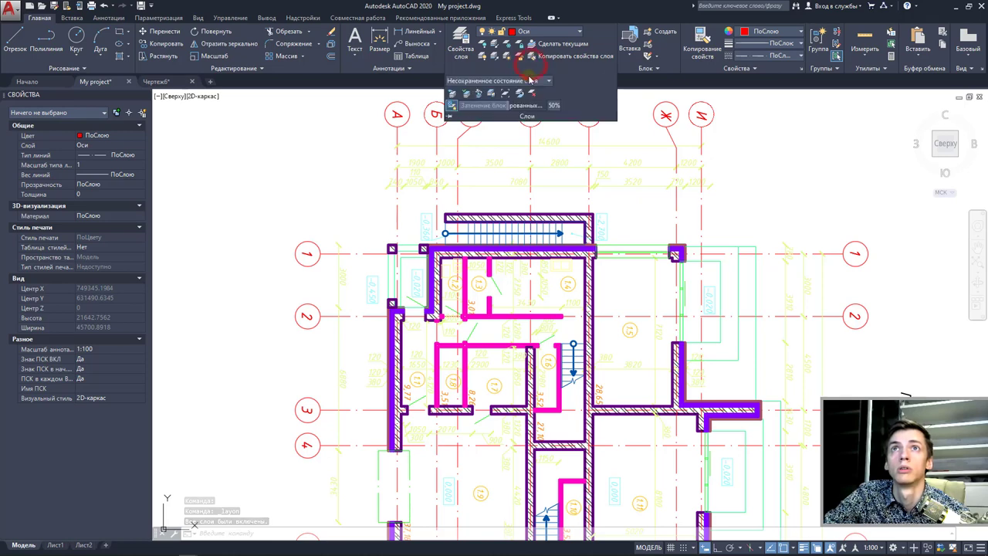